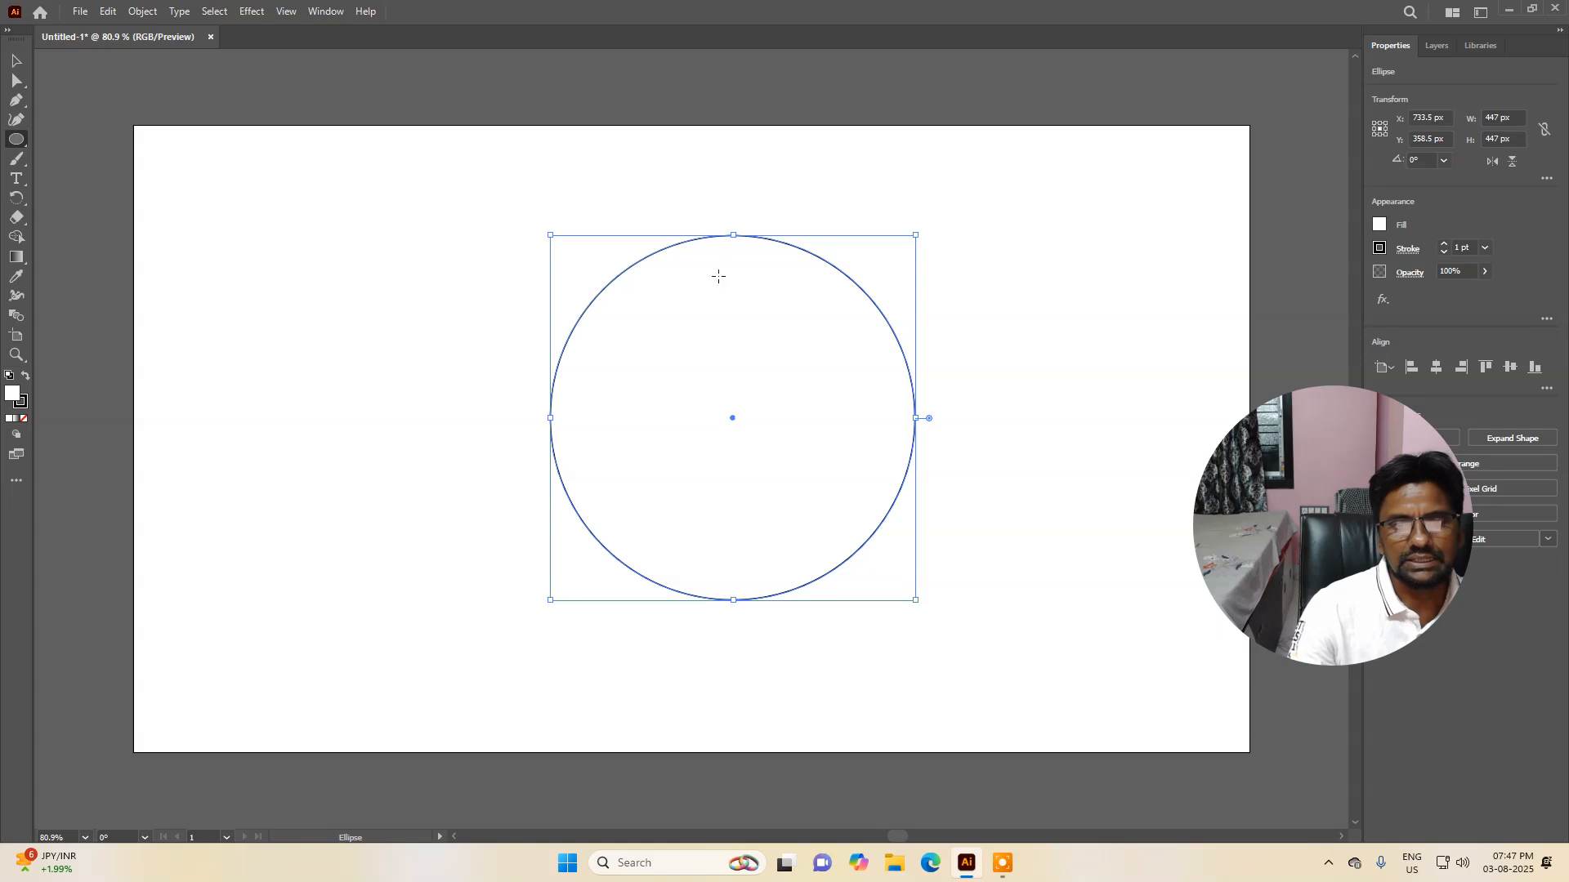
Step: Resize the circle to about 331 px and move it near the centre of the artboard, then deselect it
left_click_drag(549, 237, 635, 342)
key("ctrl+z")
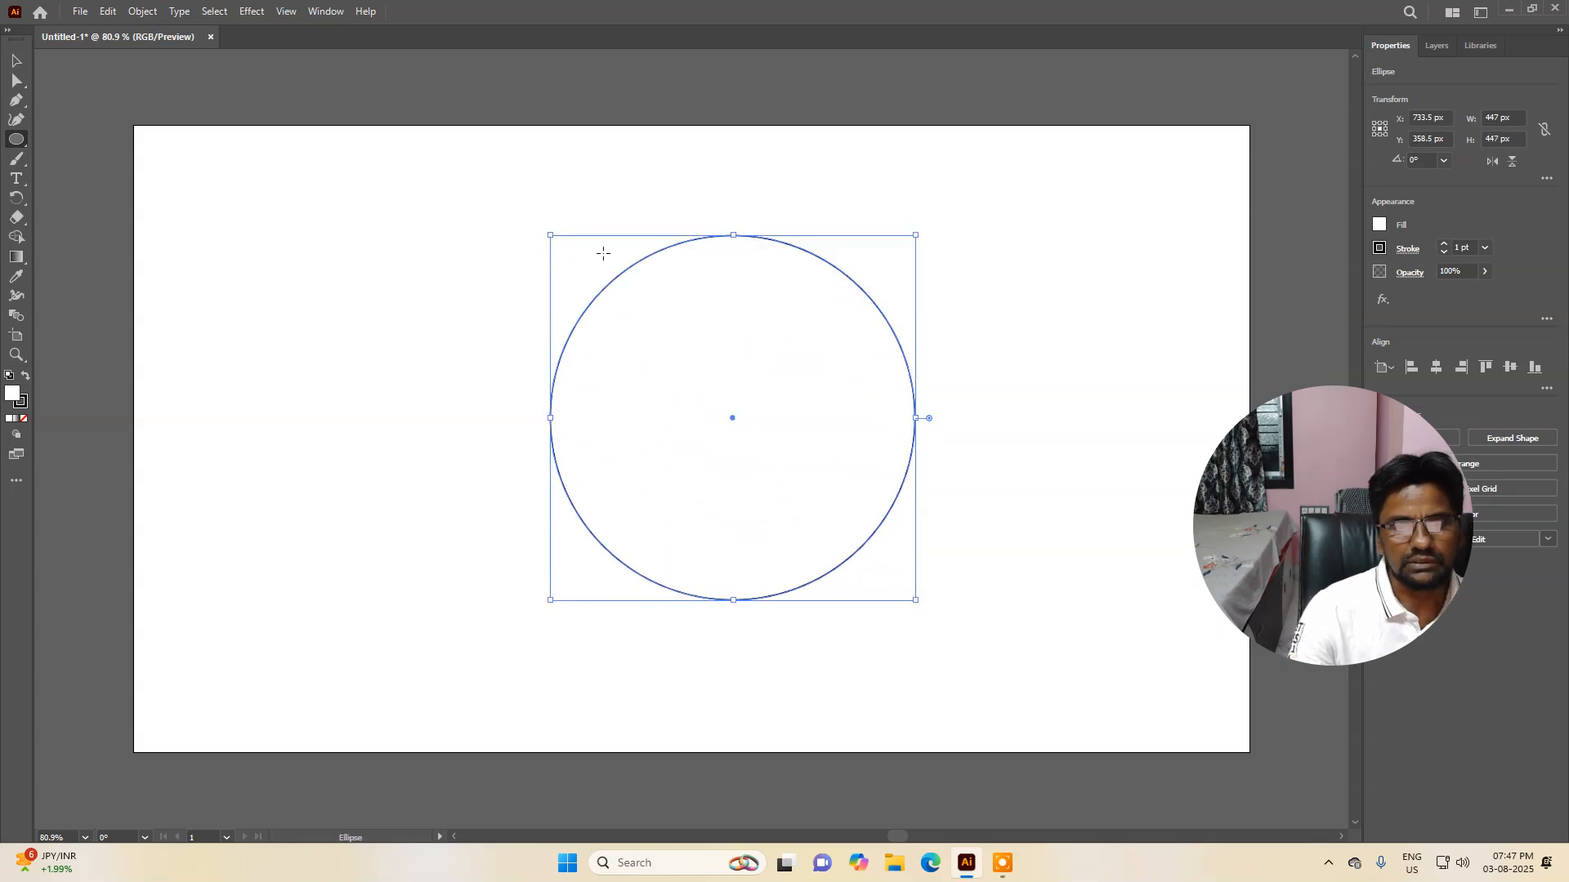
left_click_drag(549, 234, 687, 343)
left_click(17, 60)
left_click_drag(766, 395, 545, 292)
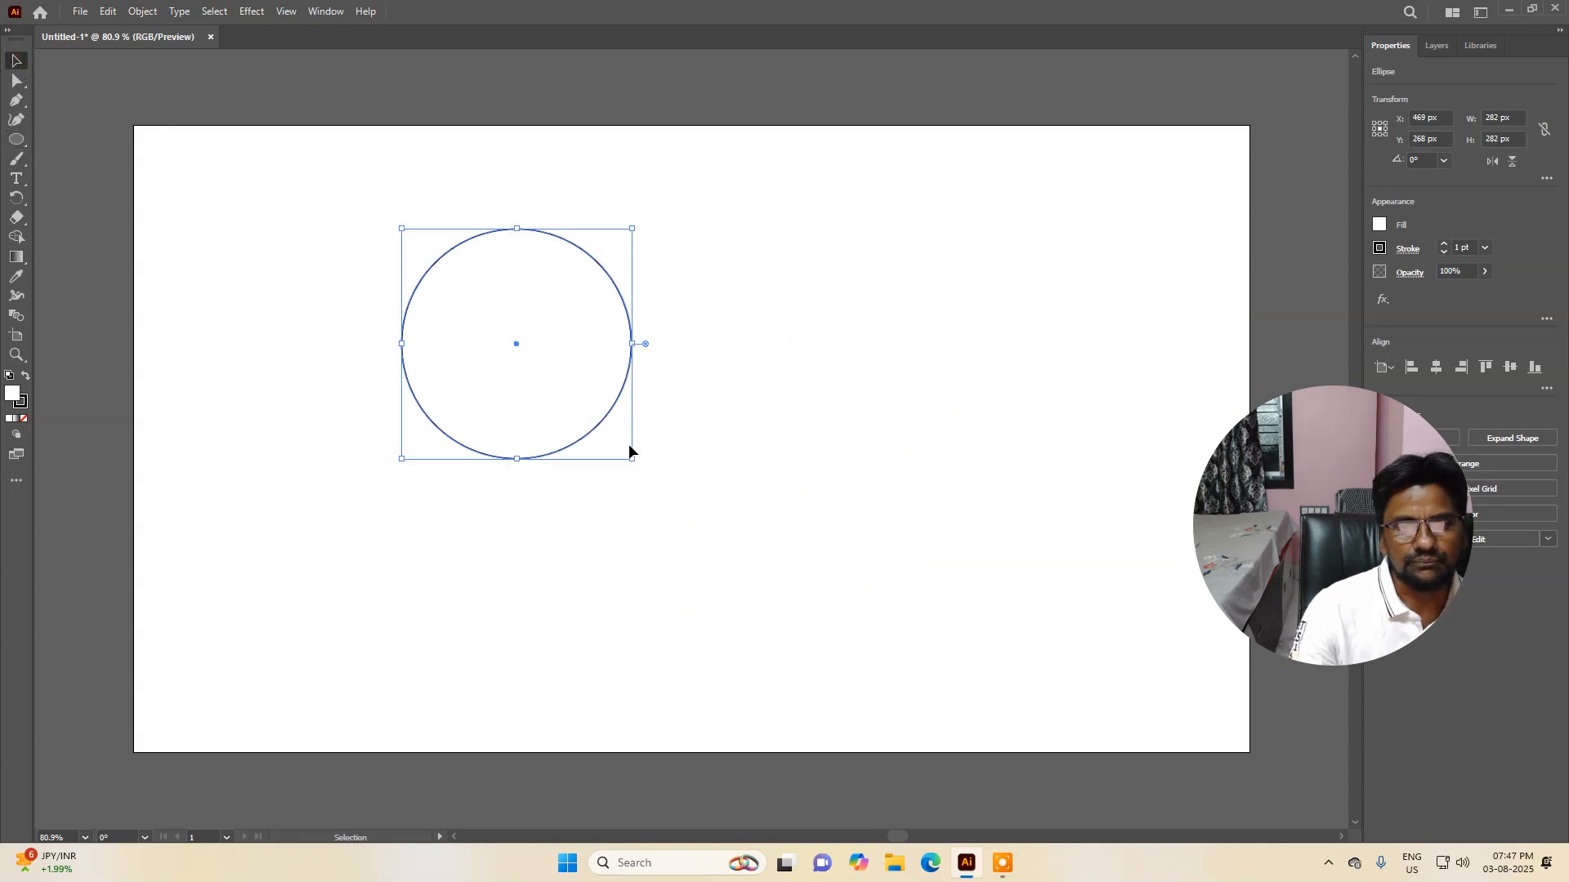
left_click_drag(632, 456, 746, 500)
key("ctrl+z")
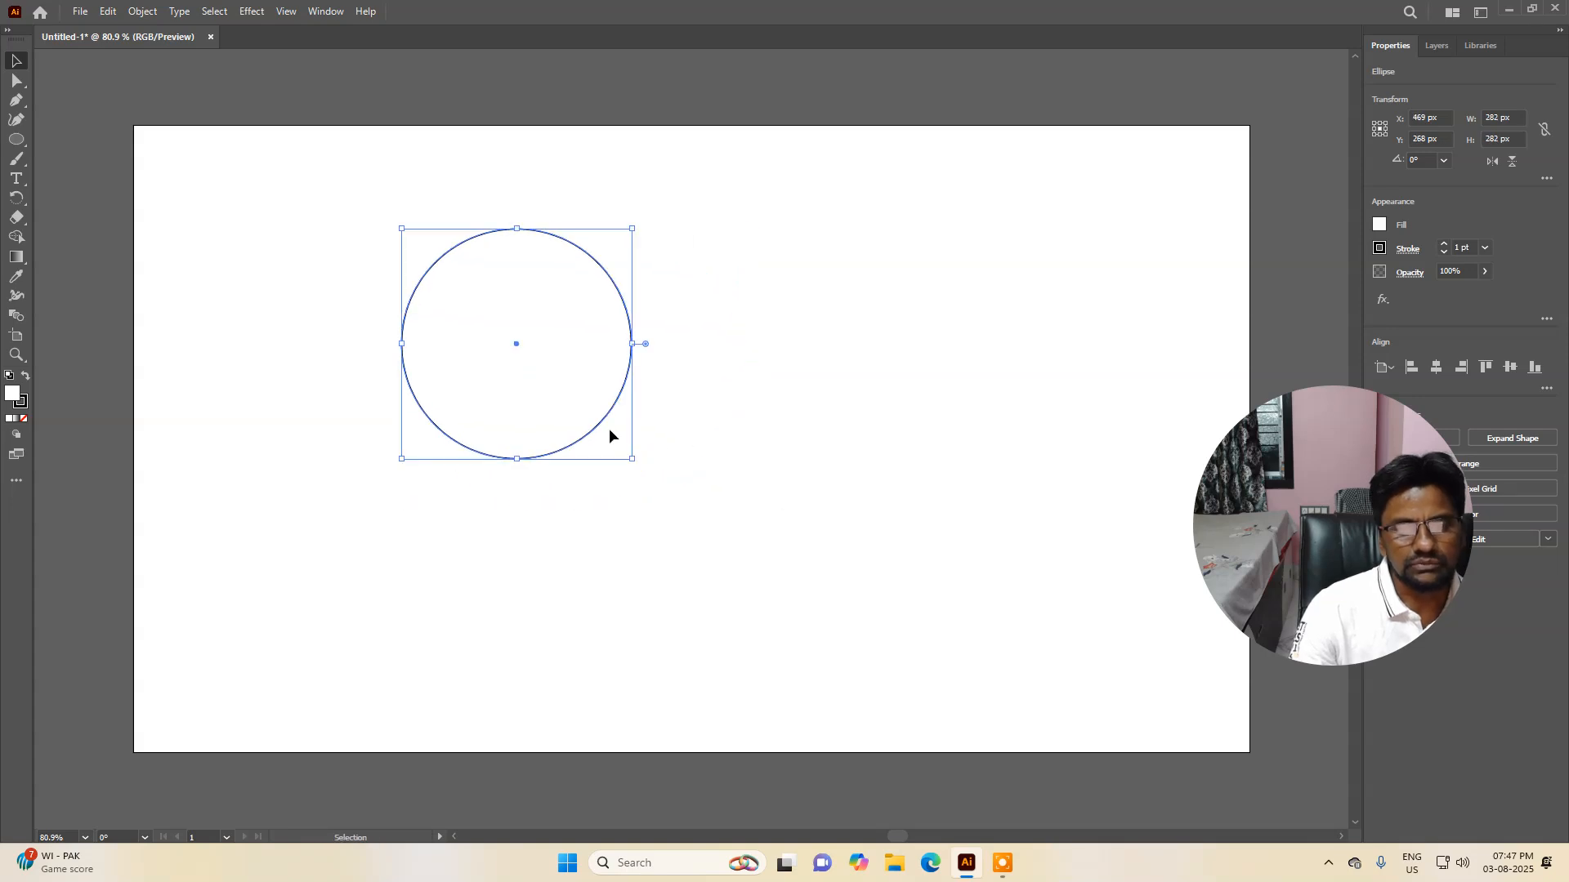
left_click_drag(632, 459, 672, 499)
left_click_drag(618, 393, 711, 444)
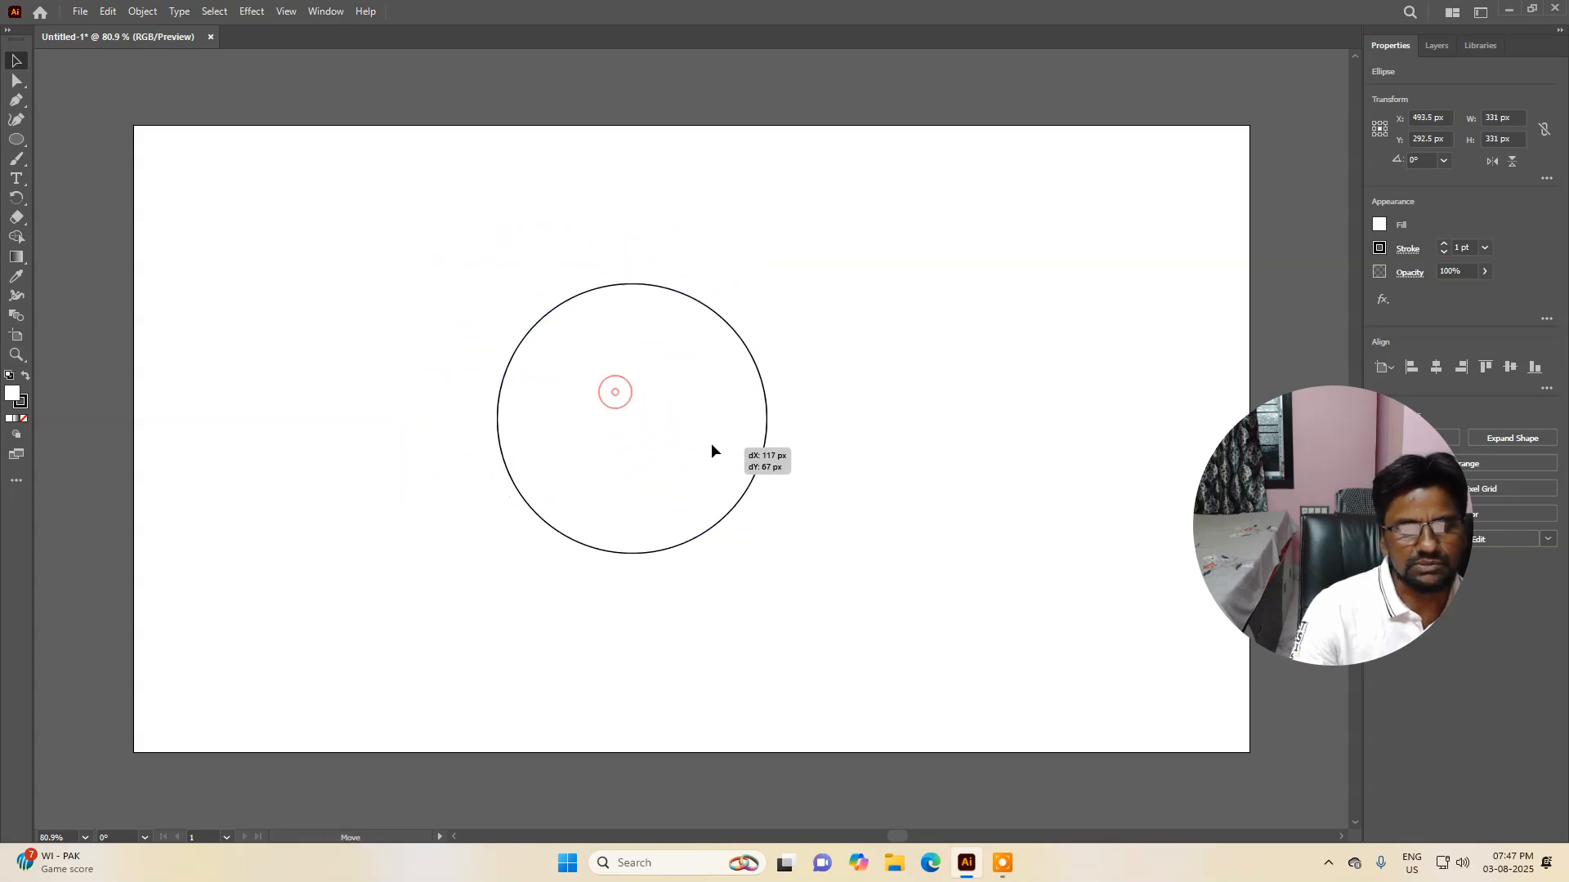
left_click(830, 419)
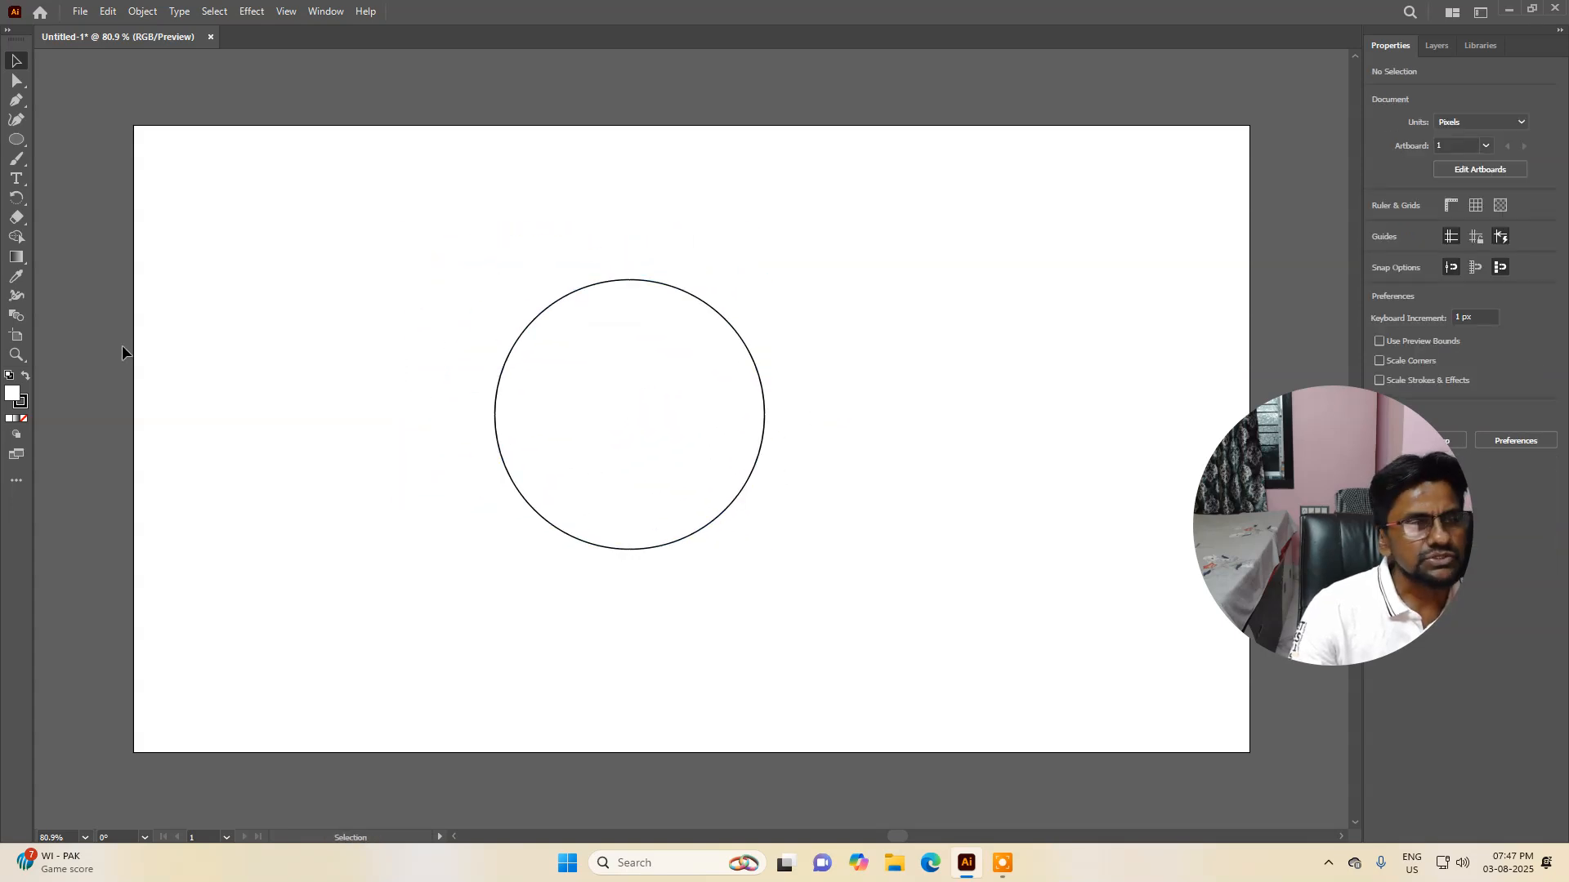
Step: Type 'acesoftech academy the leading software trainign institute in india' along the circle using the Type on a Path tool
left_click(14, 181)
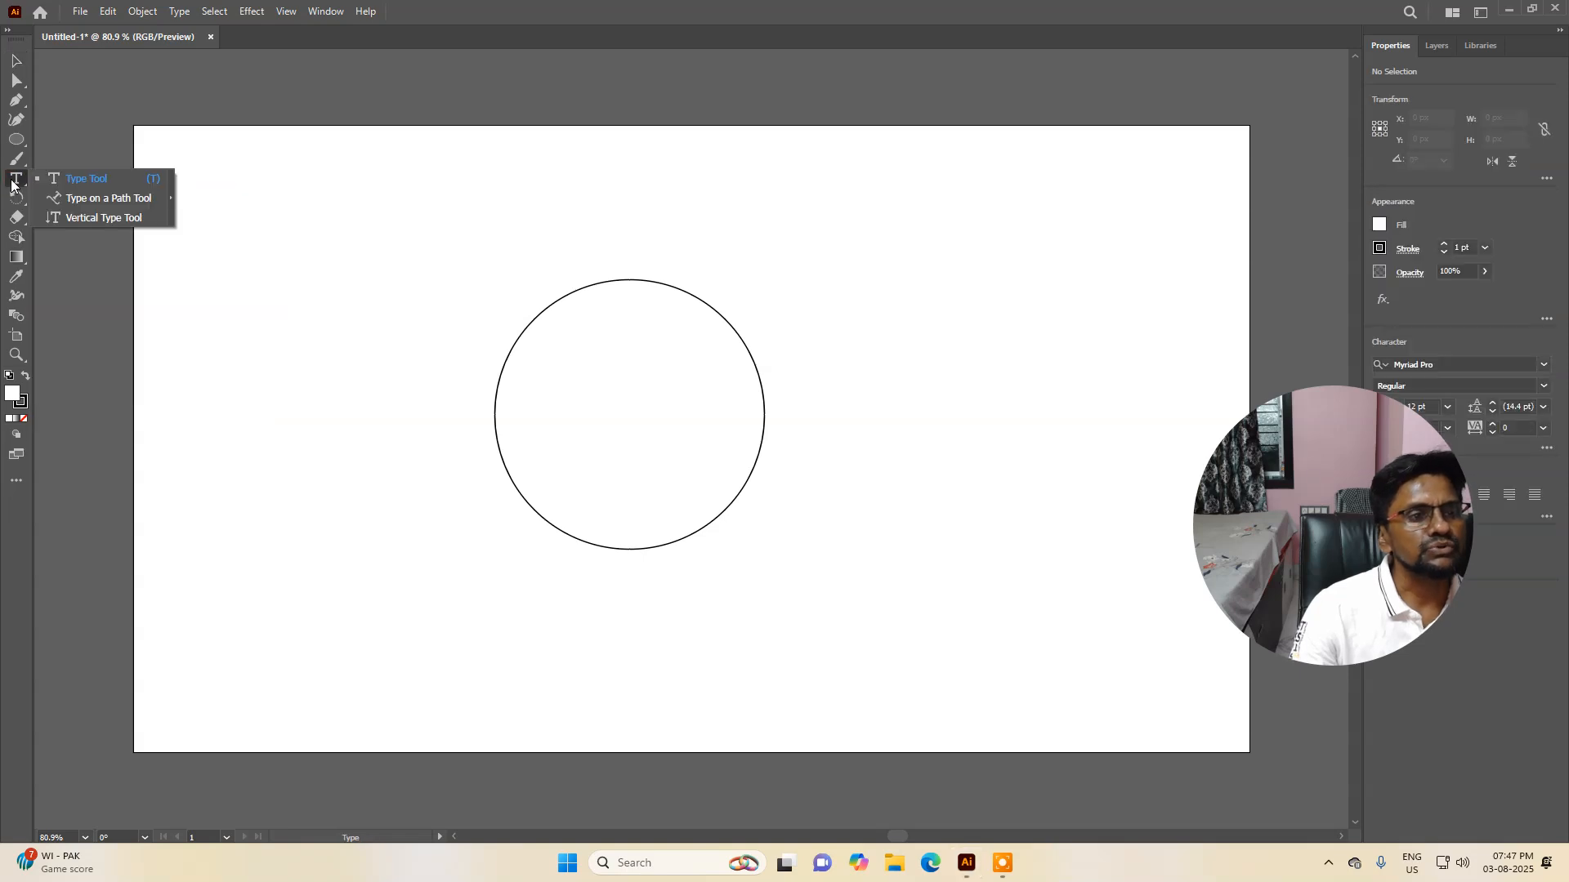
left_click(74, 199)
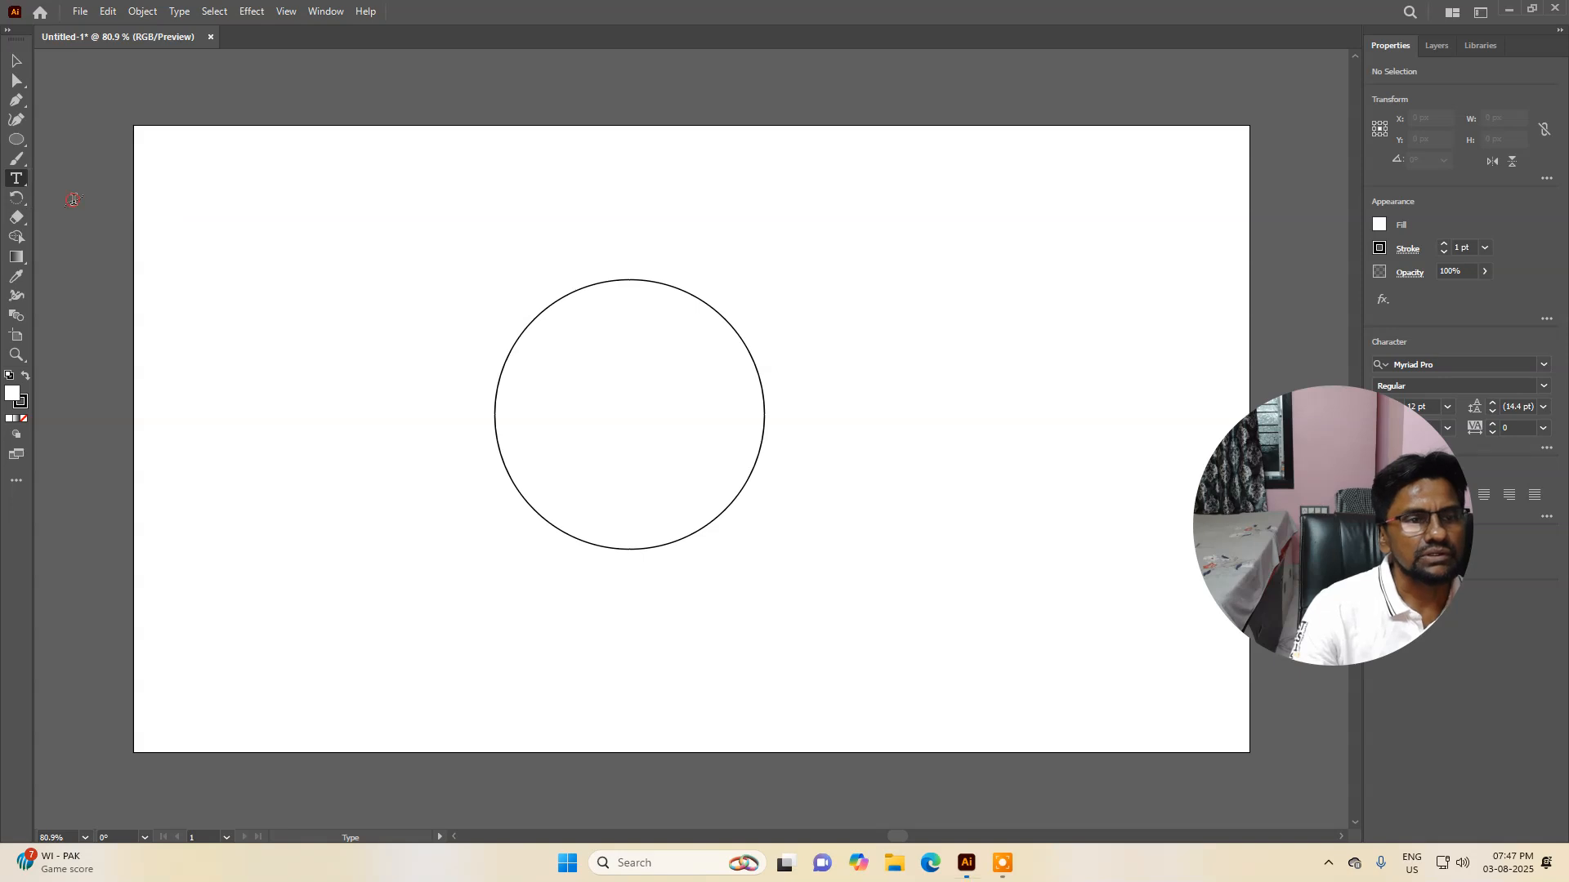
left_click(589, 286)
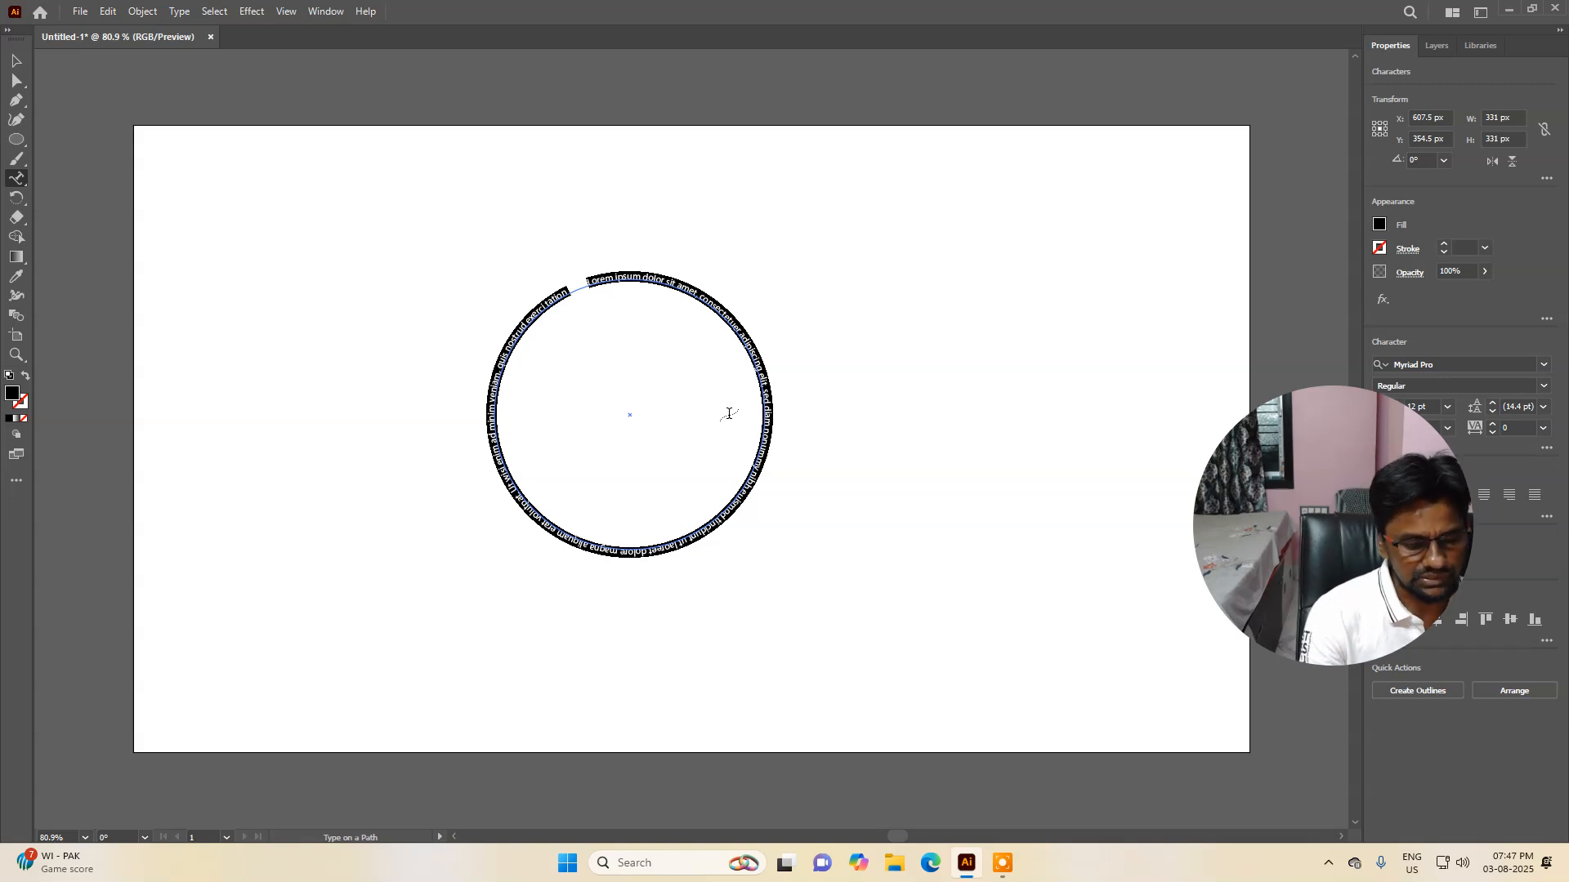
key("BackSpace")
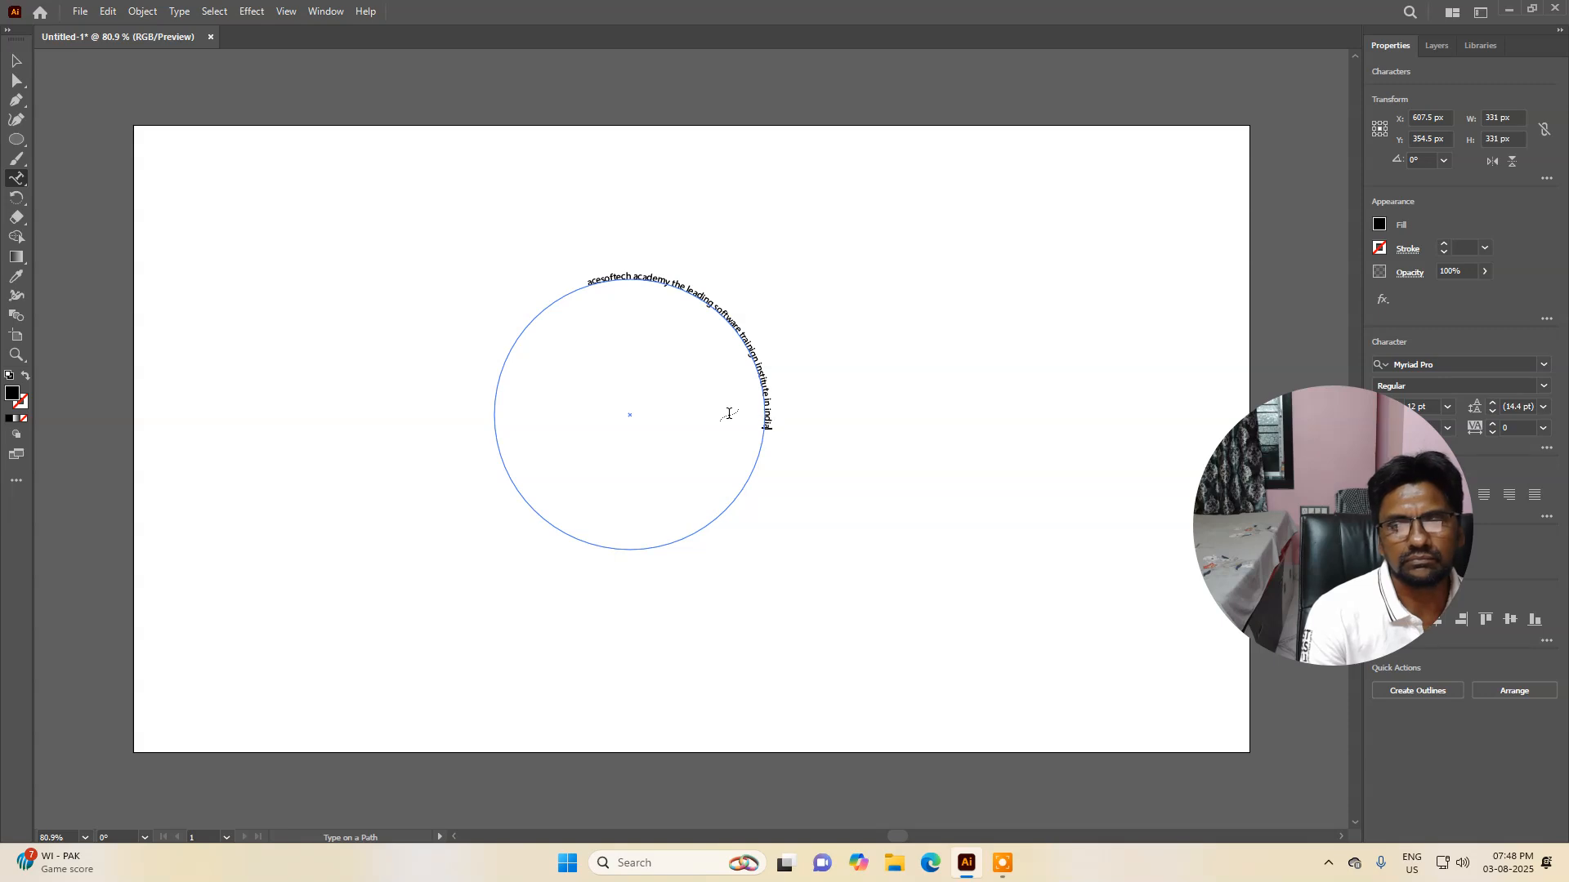
Step: Select all of the path text, enlarge its font size step by step, and deselect it
key("ctrl+a")
key("ctrl+shift+period")
key("ctrl+shift+period")
key("ctrl+shift+period")
key("ctrl+shift+period")
key("ctrl+shift+period")
key("ctrl+shift+period")
key("ctrl+shift+period")
key("ctrl+shift+period")
key("ctrl+shift+period")
key("ctrl+shift+period")
key("ctrl+shift+period")
key("ctrl+shift+period")
key("ctrl+shift+period")
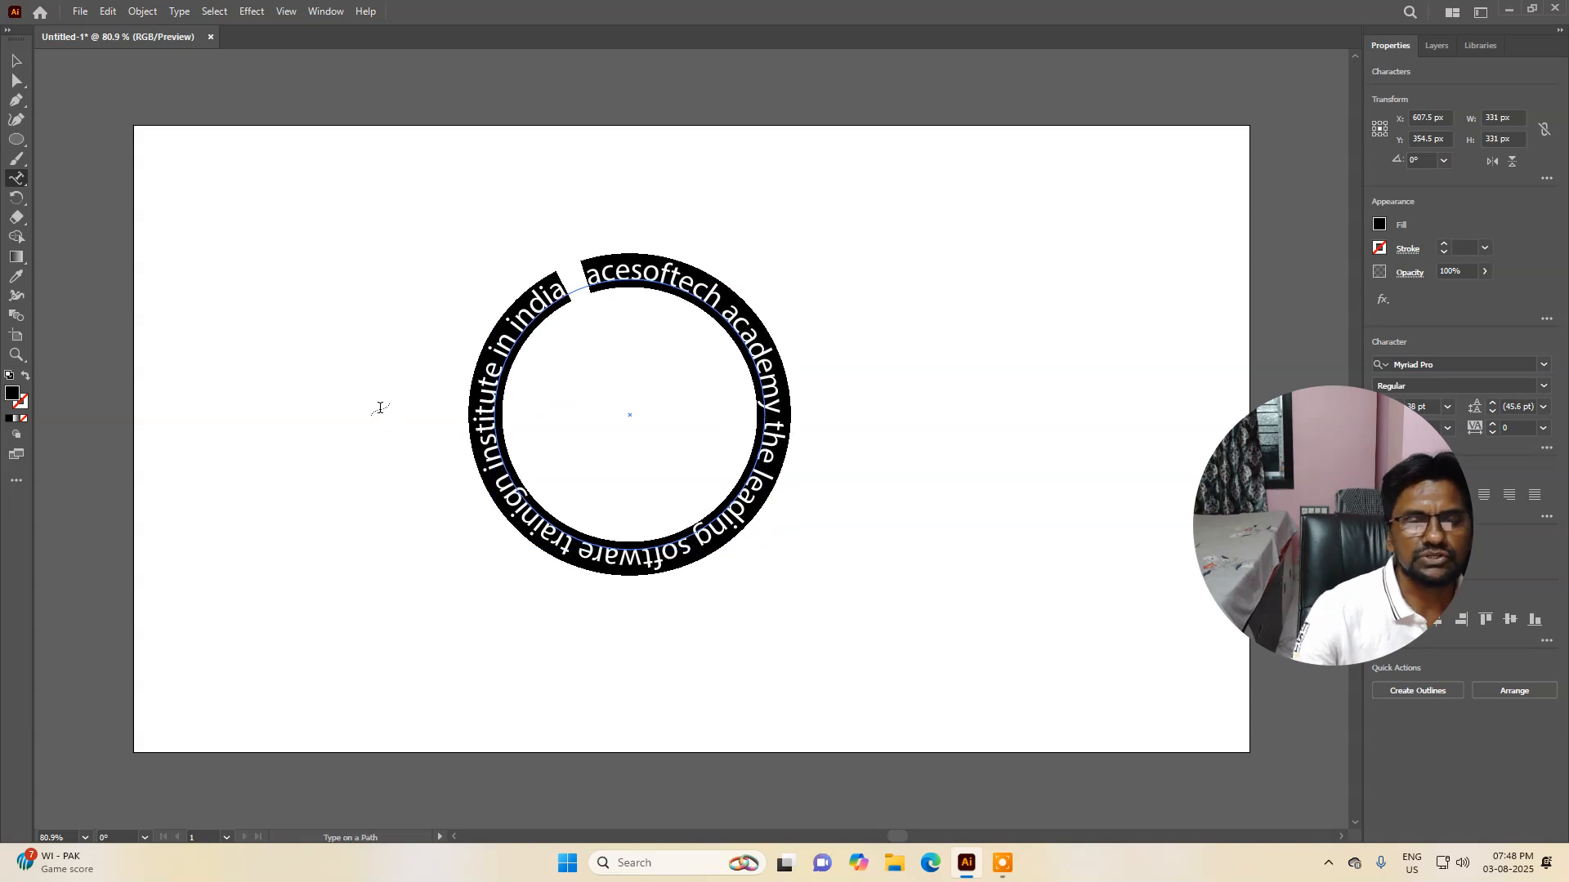
left_click(16, 60)
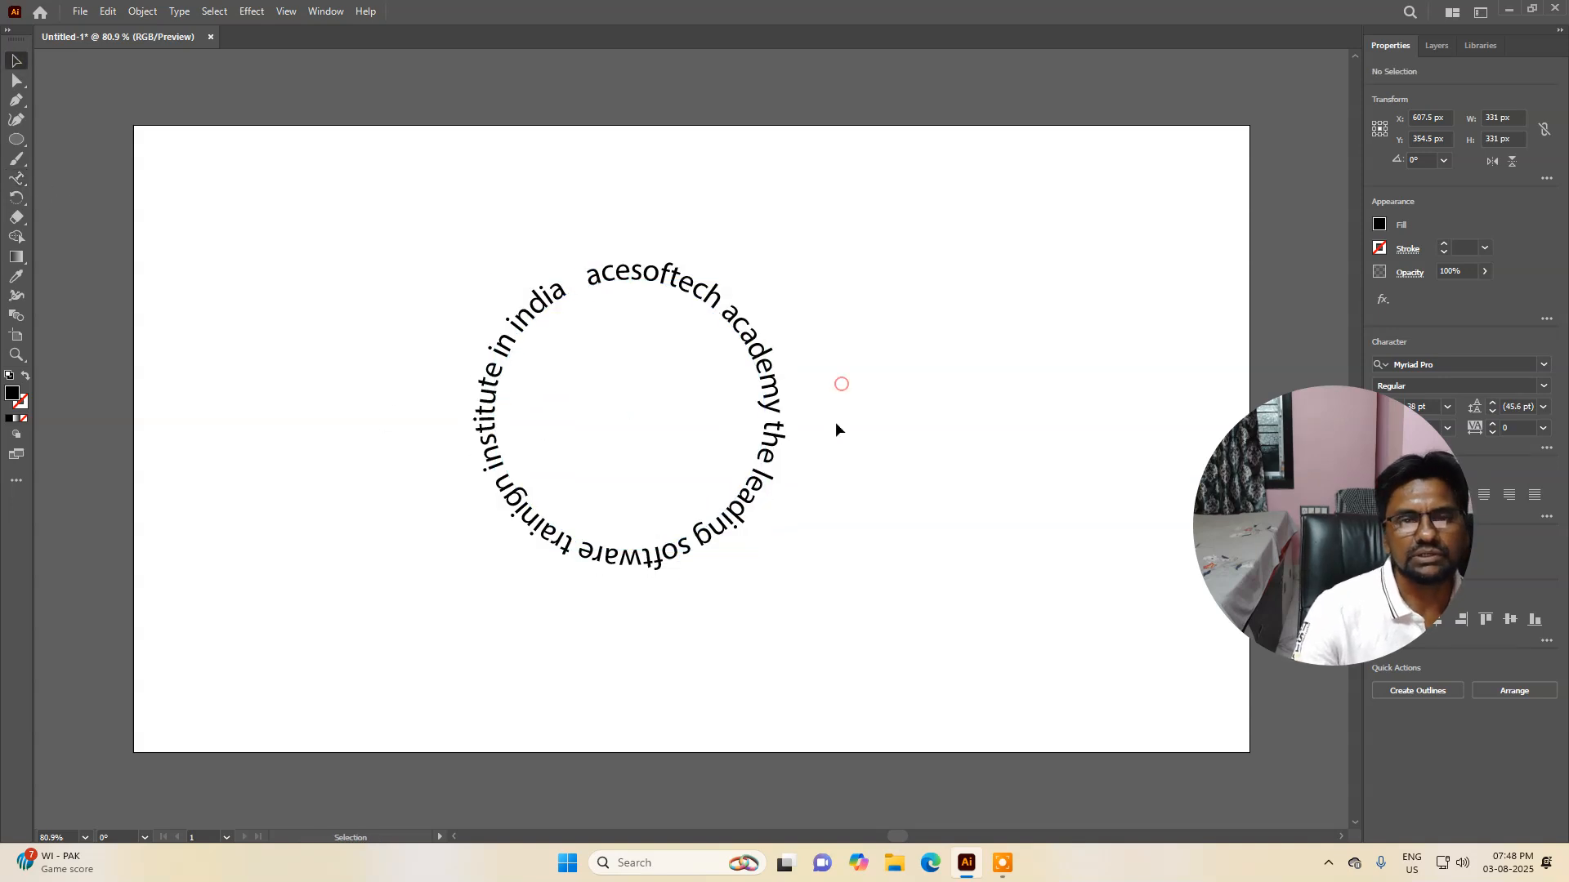
left_click(842, 384)
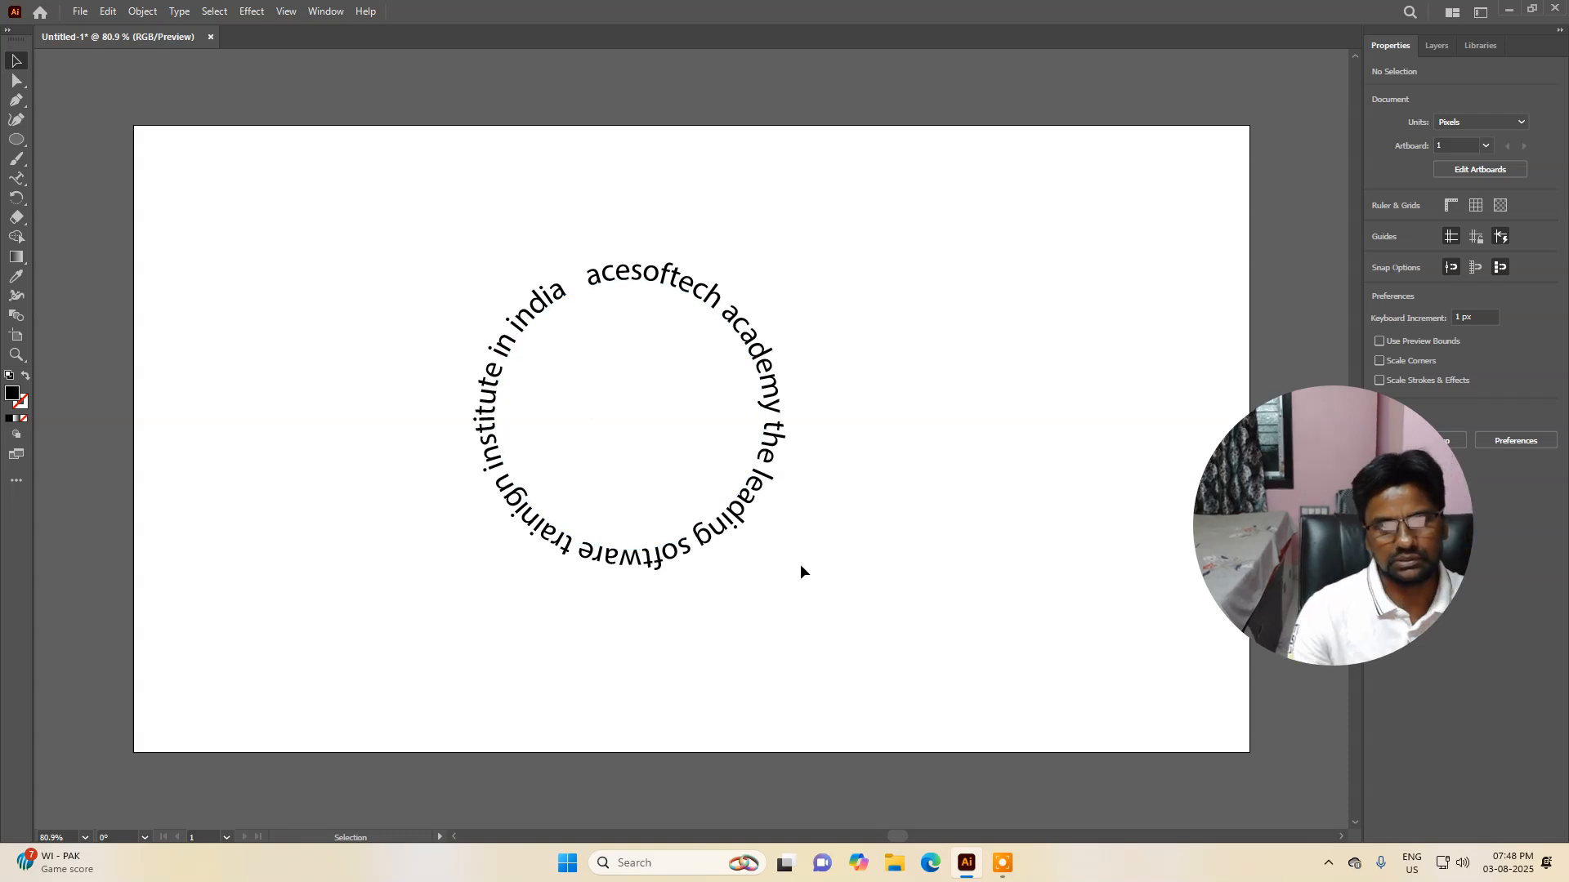
Step: Select the words 'acesoftech academy' in the path text and colour them RGB Blue
left_click(705, 295)
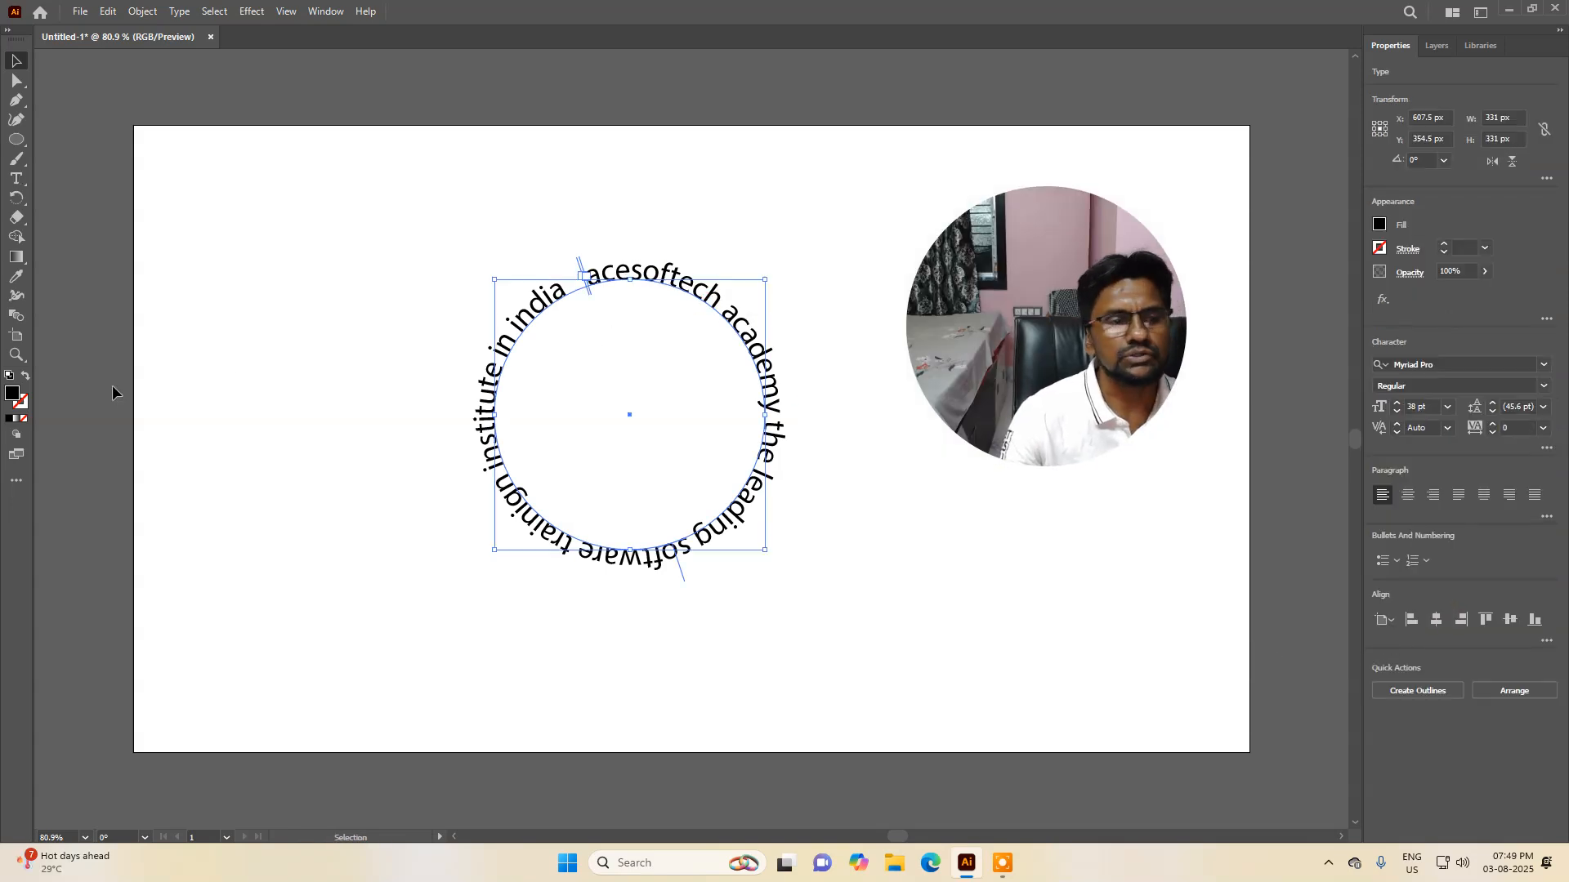
left_click(16, 178)
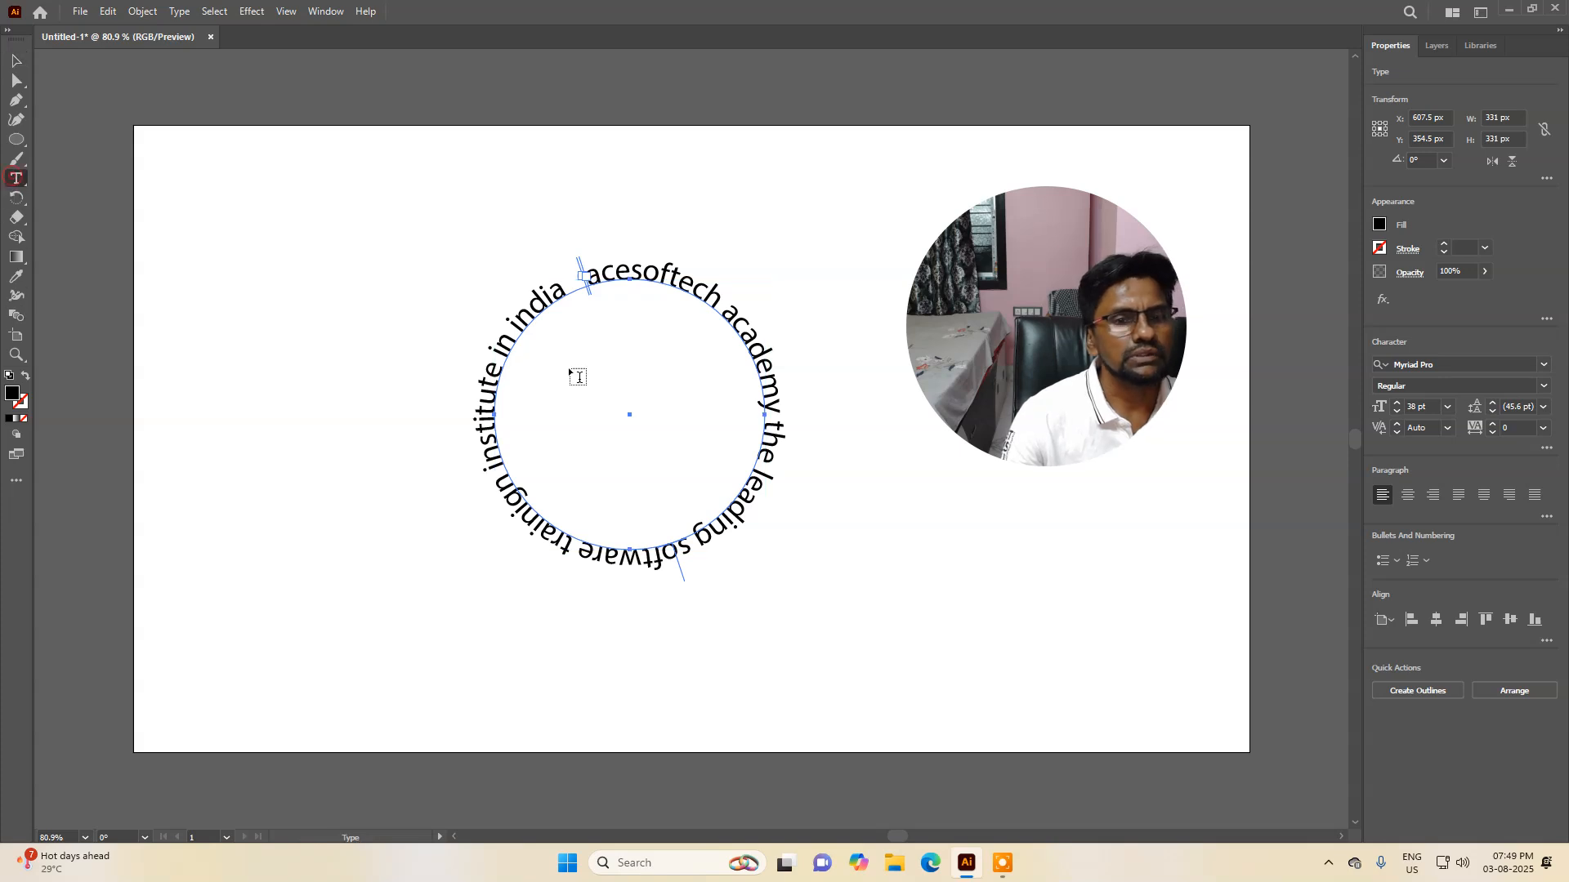
left_click(595, 289)
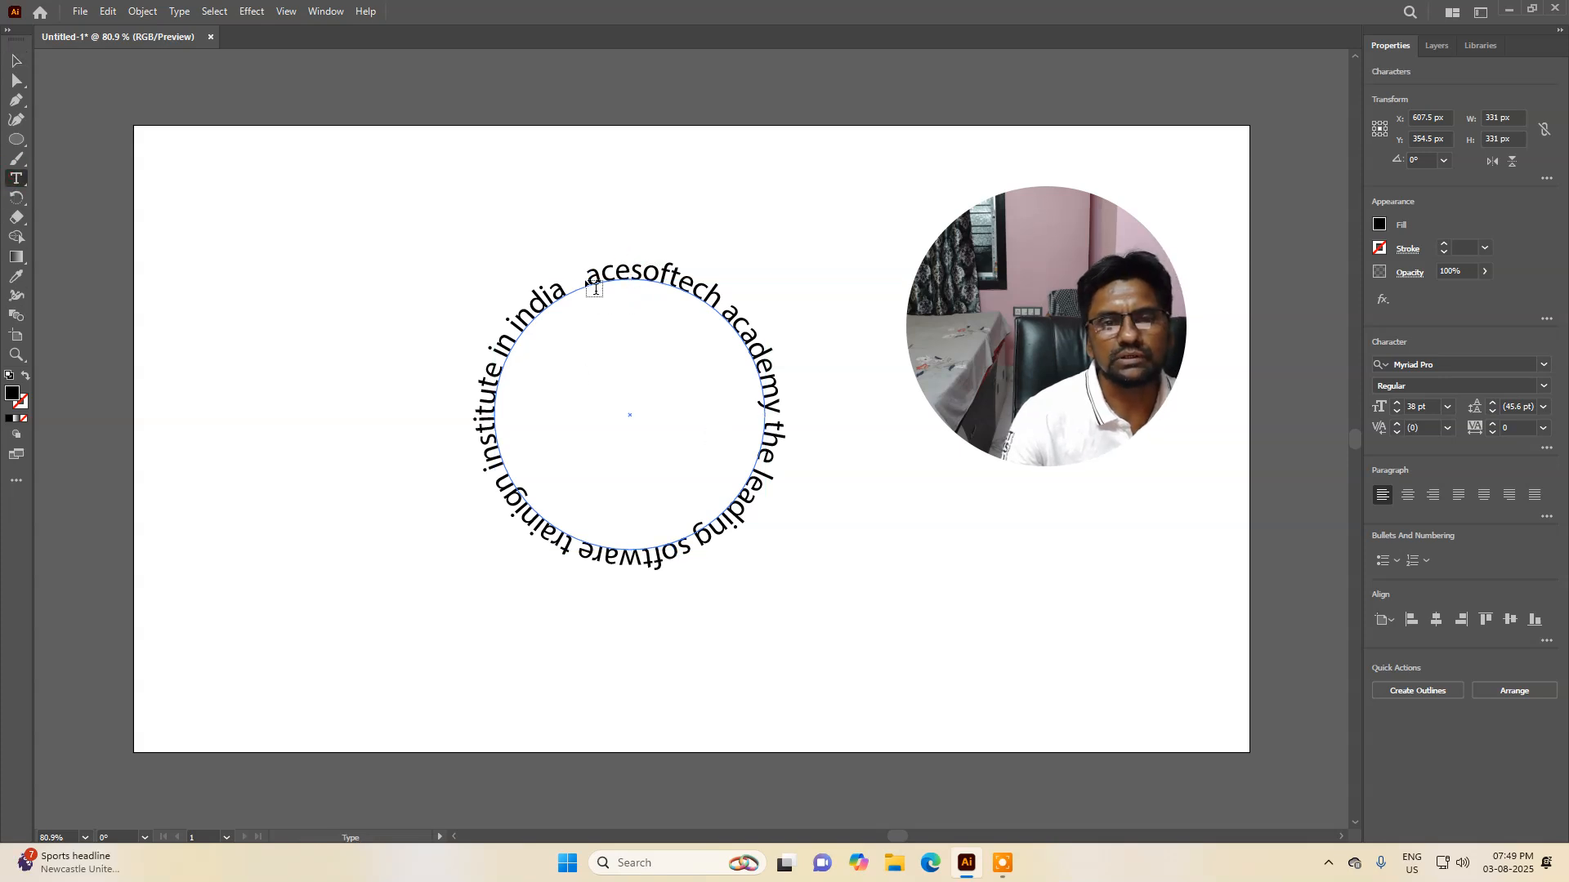
left_click_drag(592, 280, 784, 407)
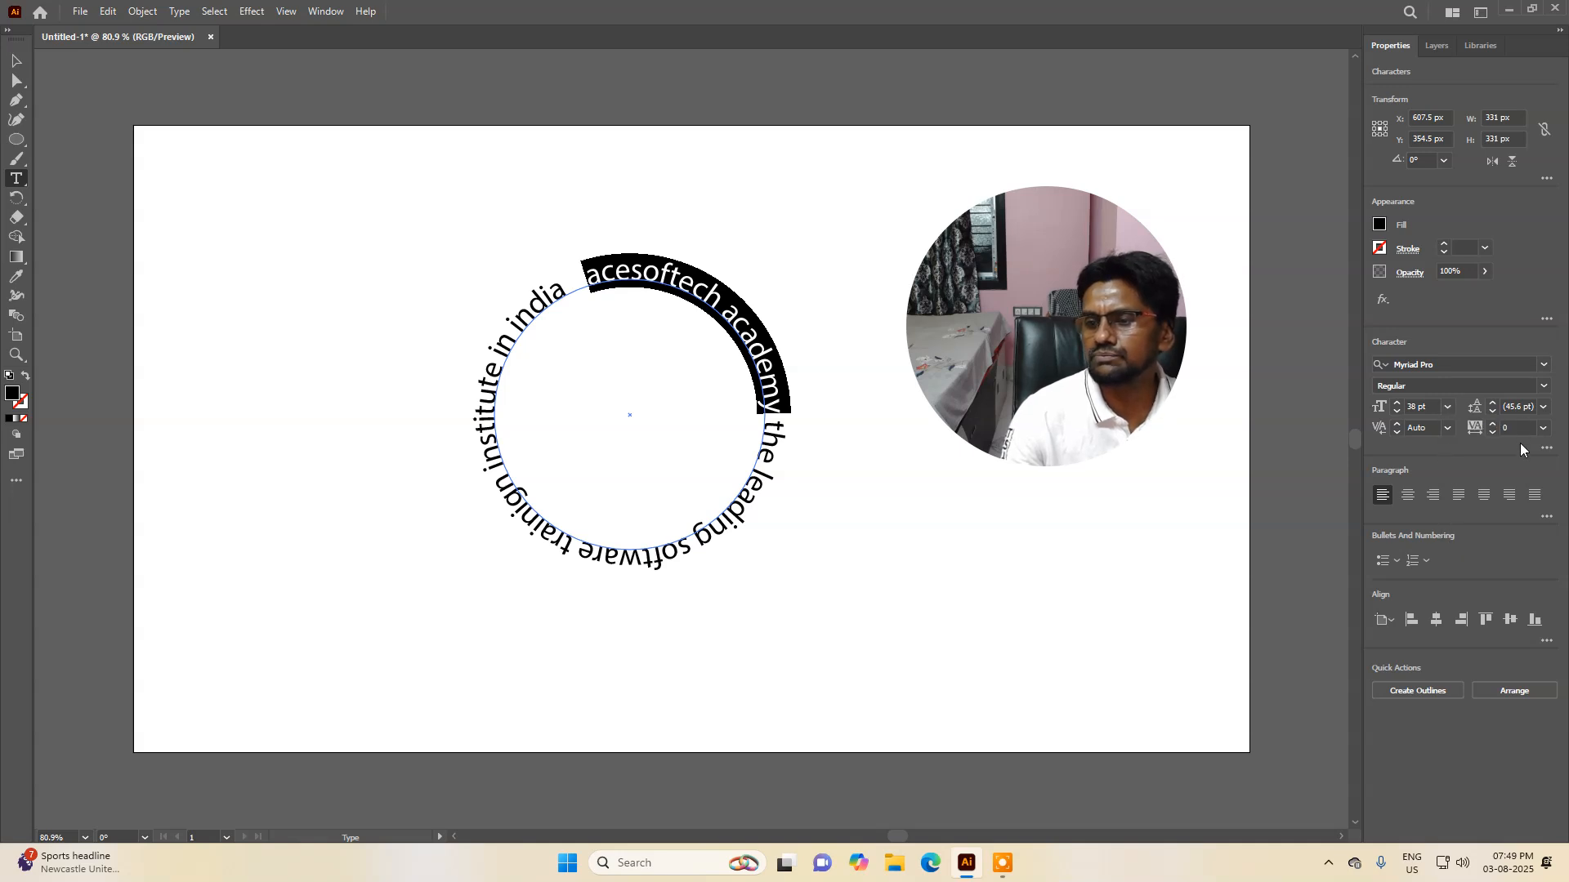
left_click(1544, 367)
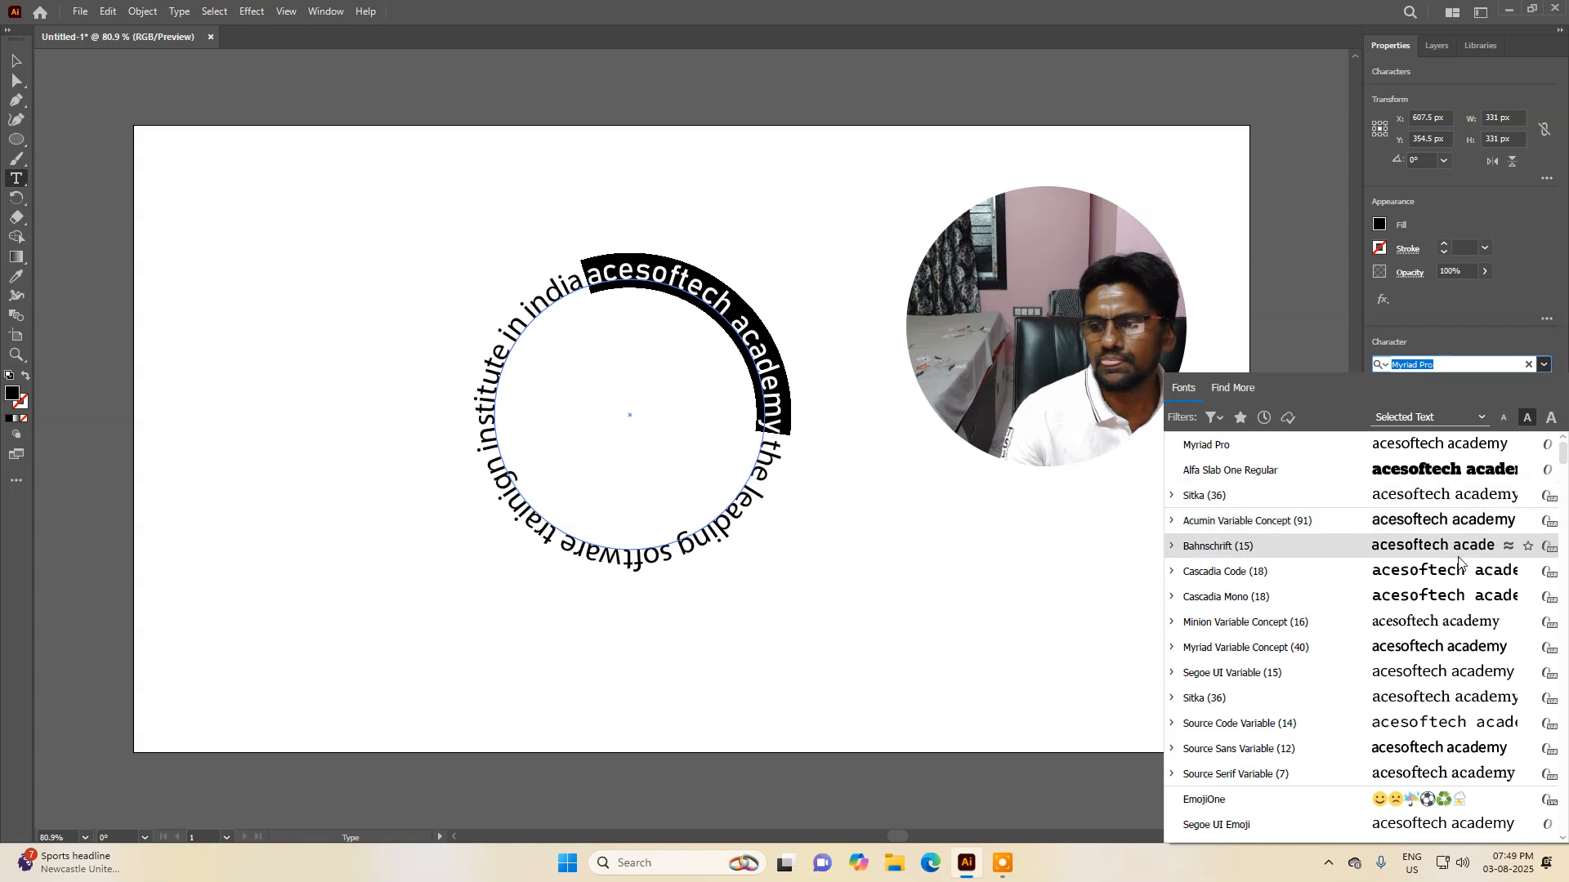
left_click(1455, 316)
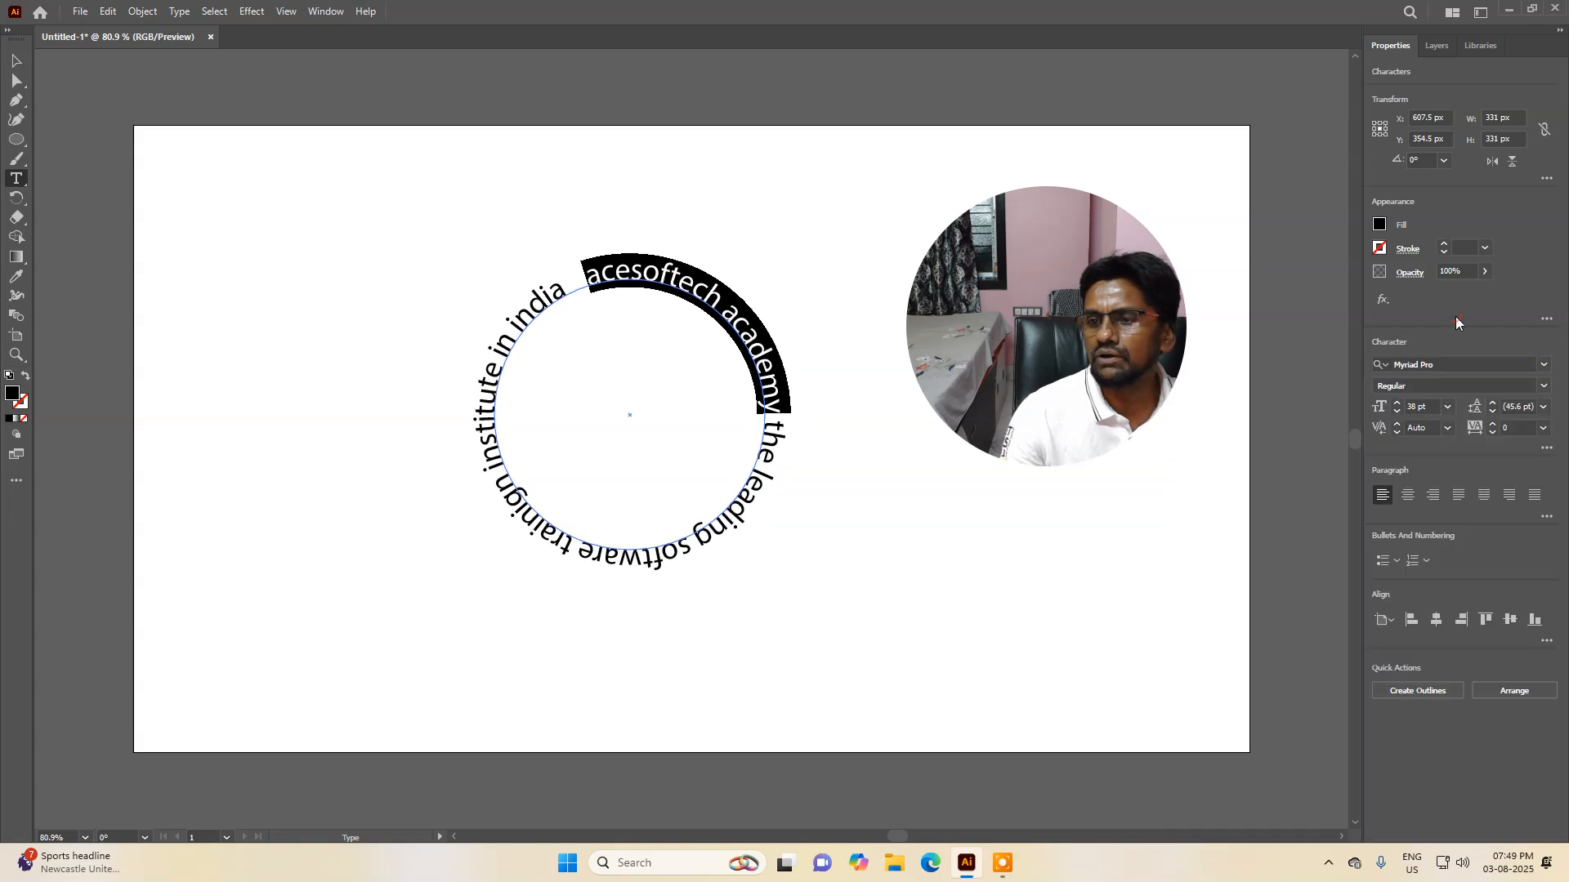
left_click(1379, 226)
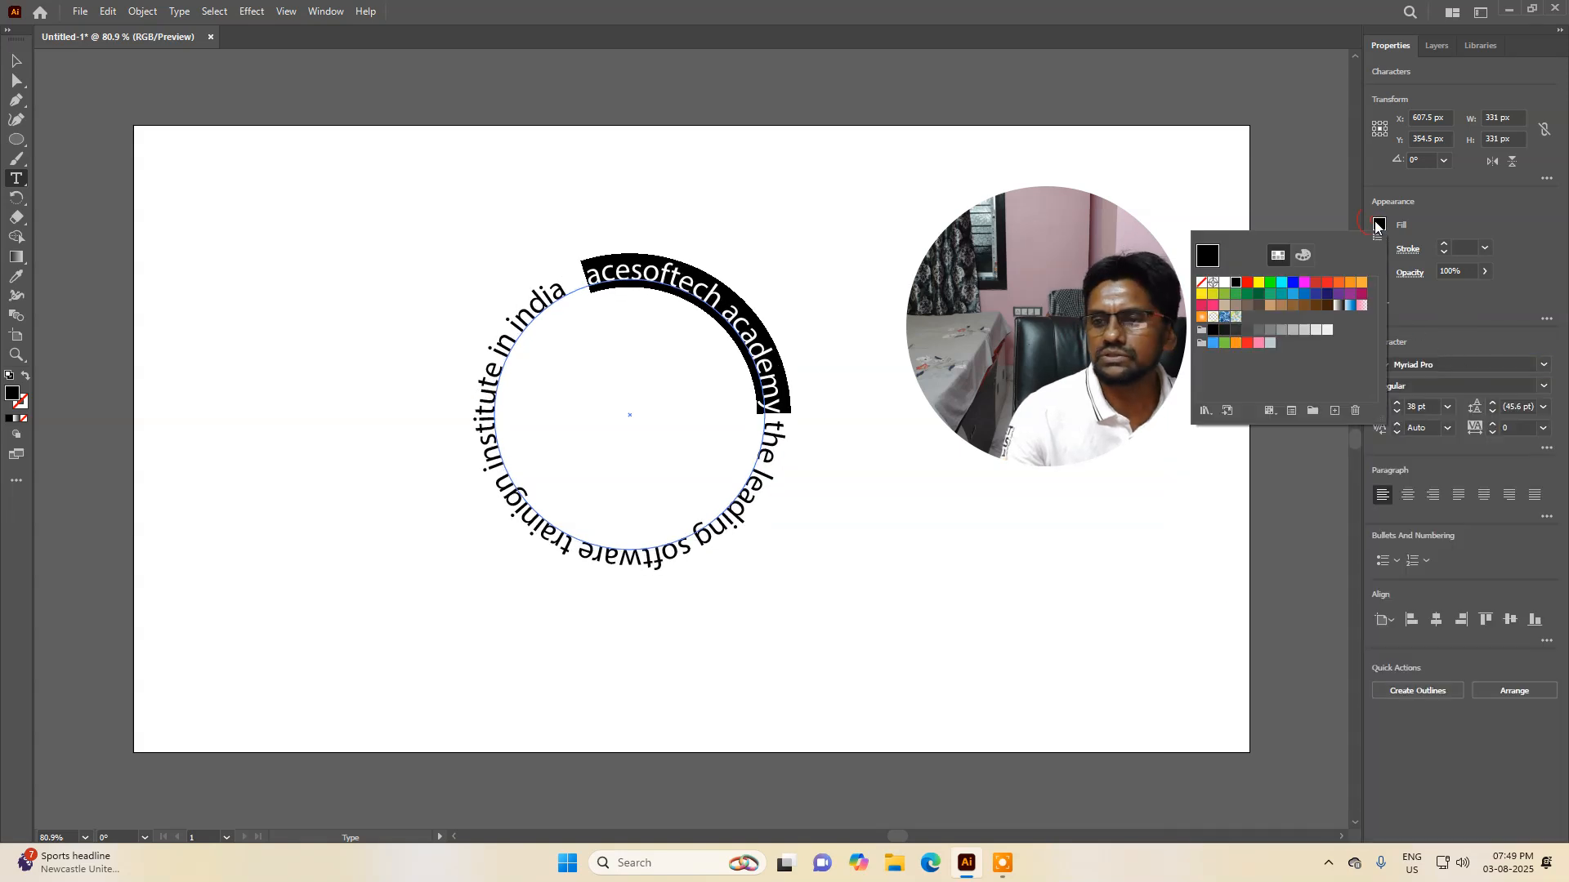
left_click(1293, 284)
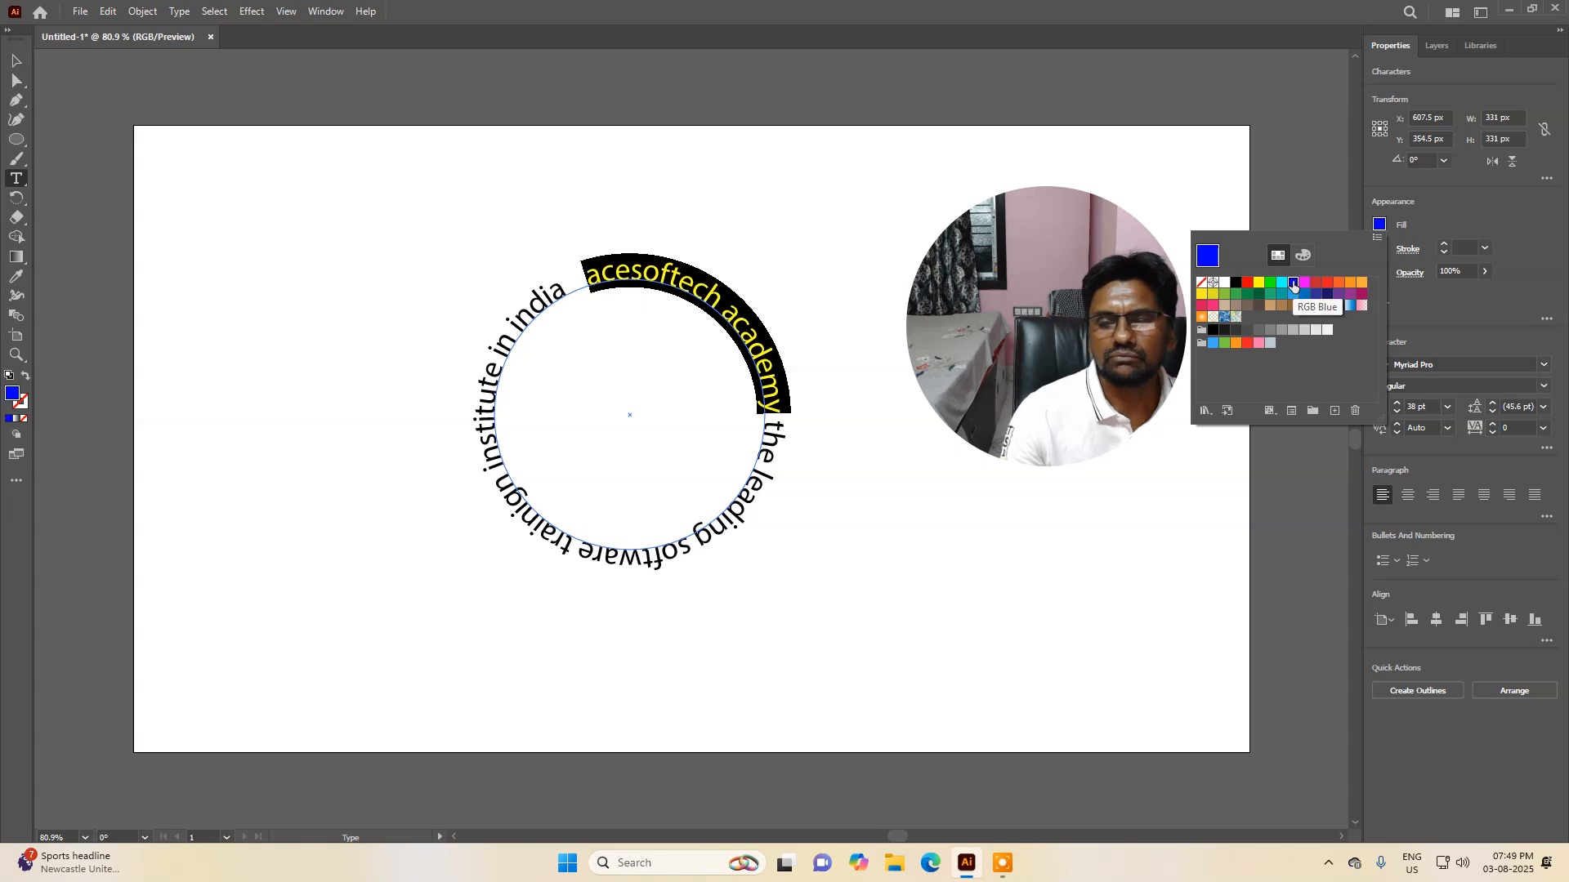
left_click(1290, 501)
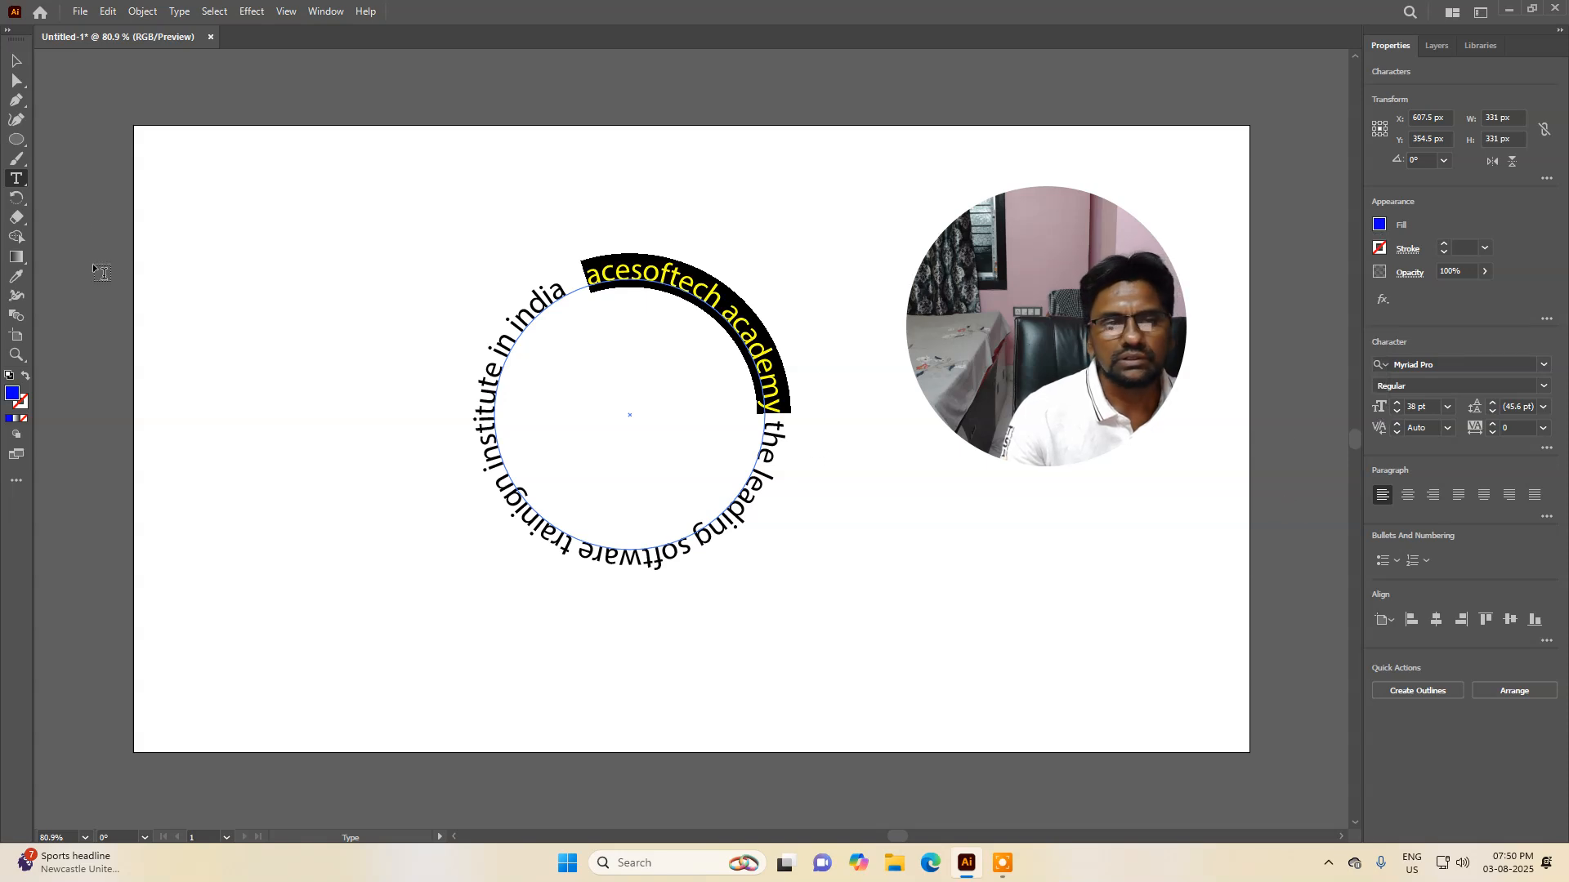
key("Escape")
left_click(832, 554)
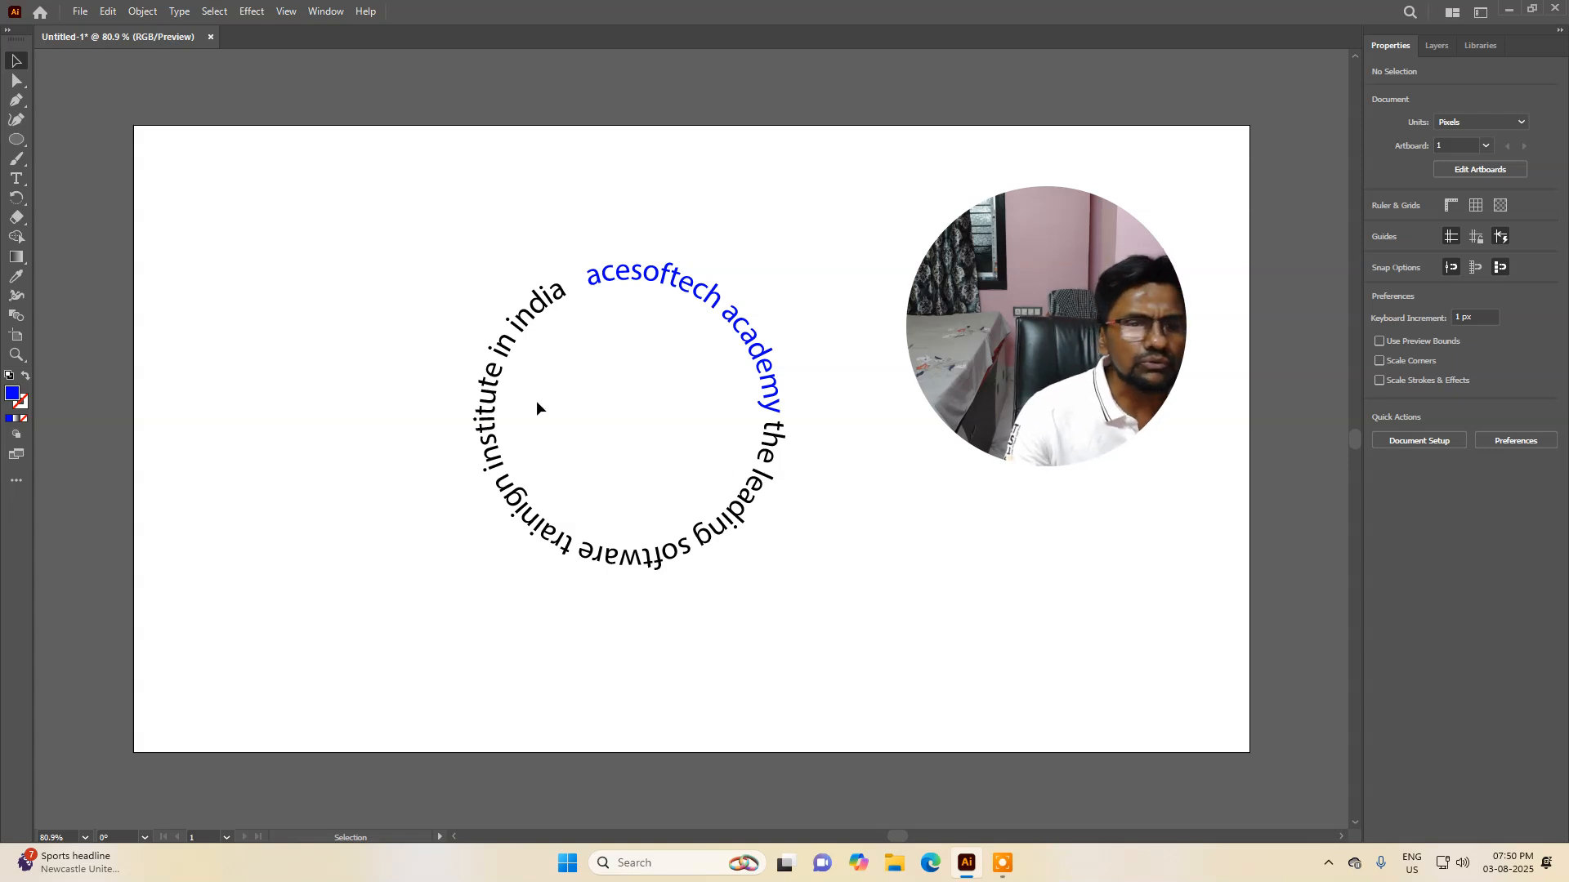
Step: Draw a filled blue circle and move it into the centre of the text ring
left_click(16, 141)
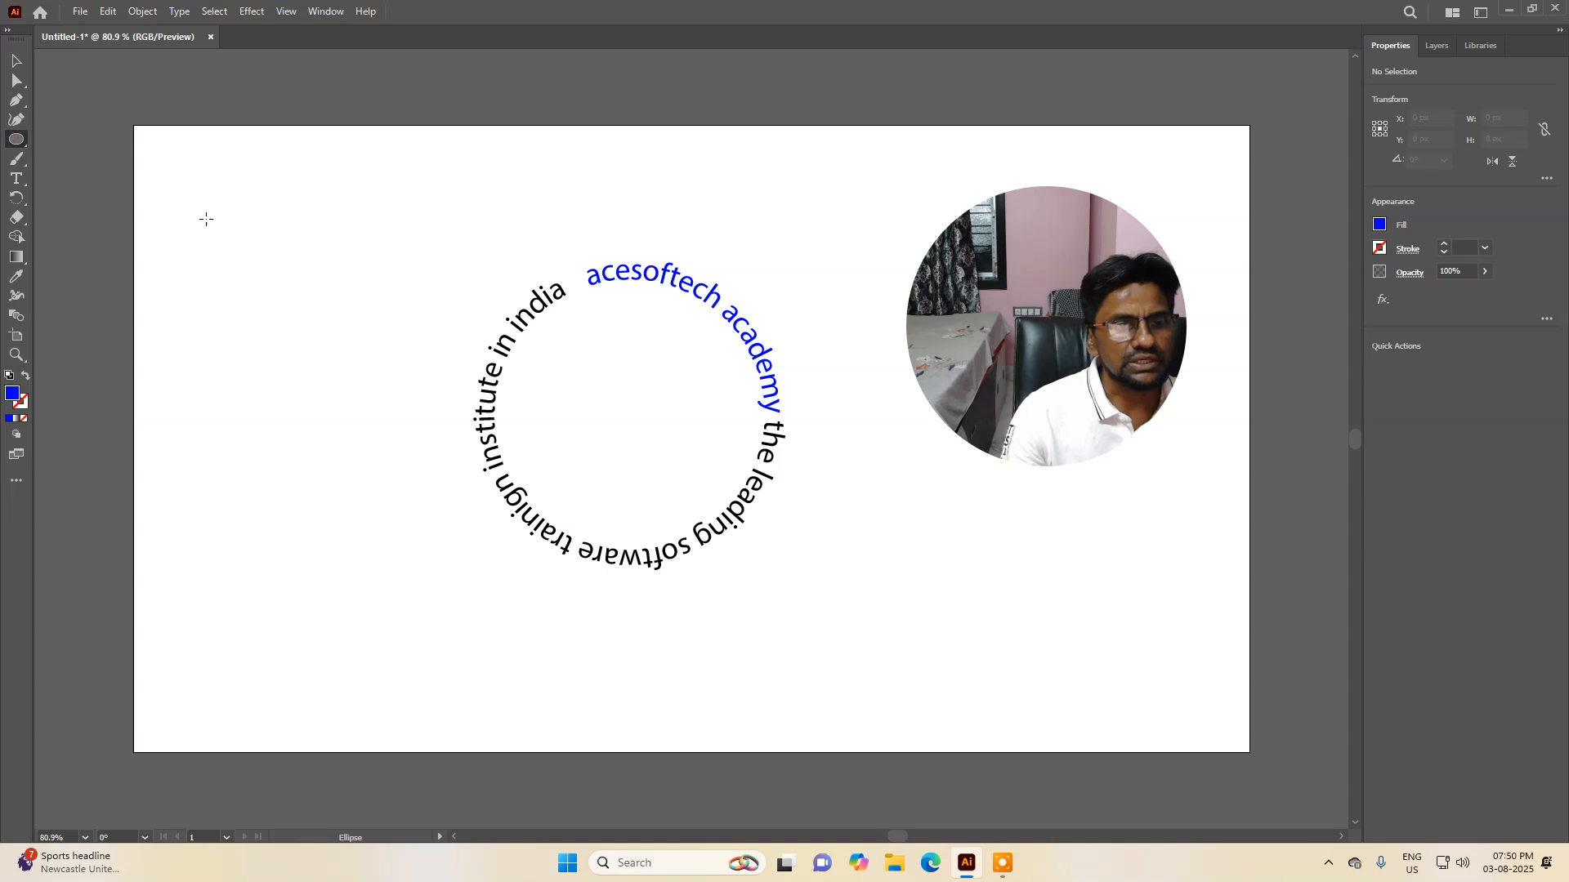
left_click_drag(180, 192, 356, 457)
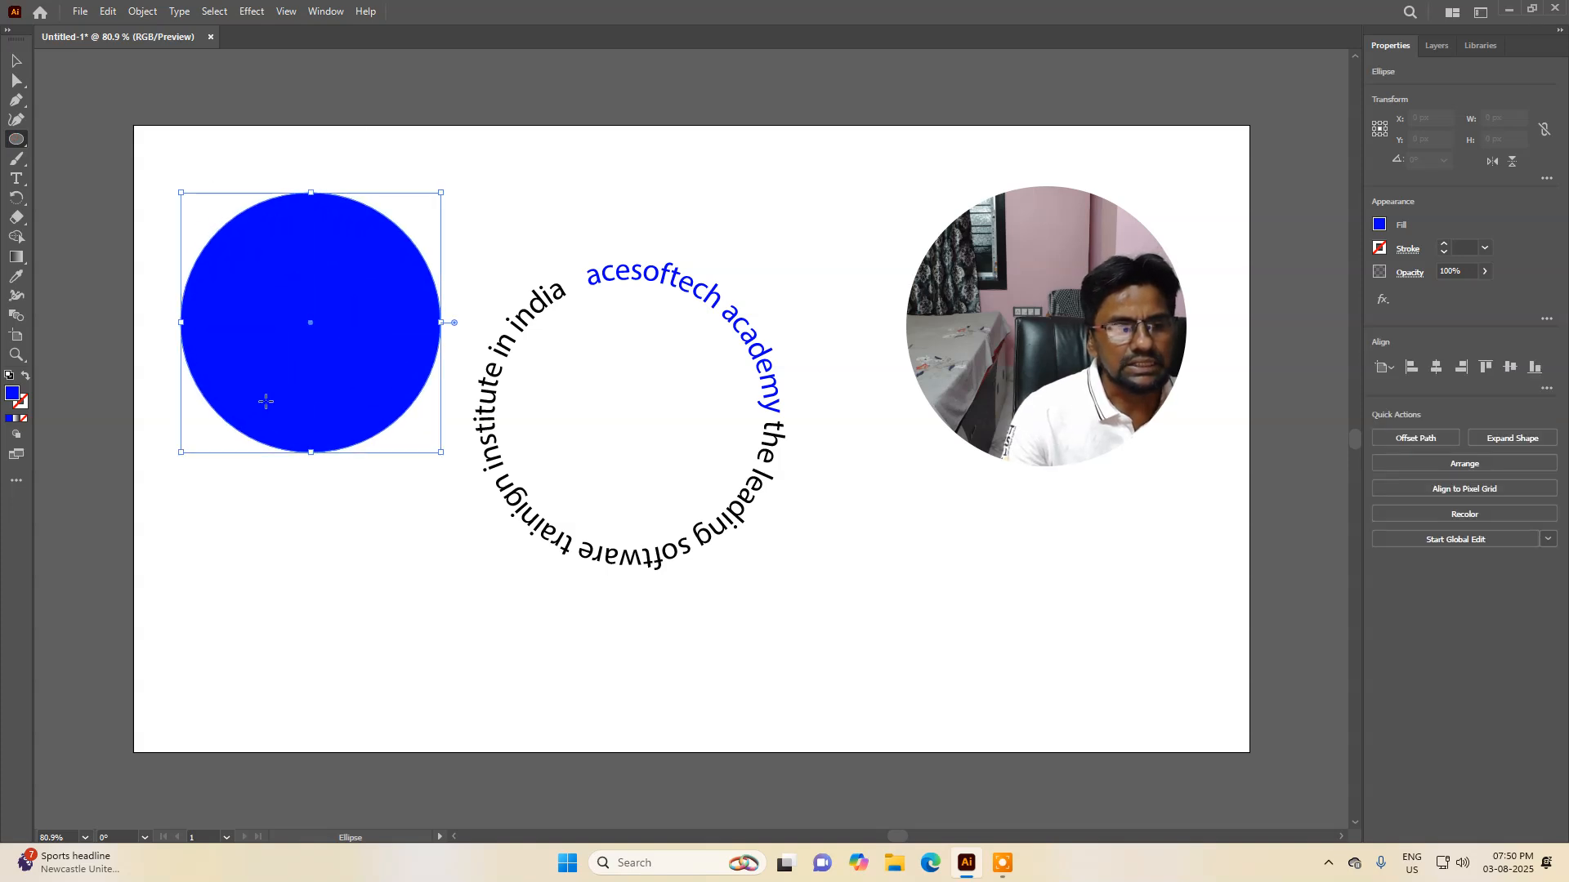
left_click(16, 62)
left_click_drag(332, 274, 652, 365)
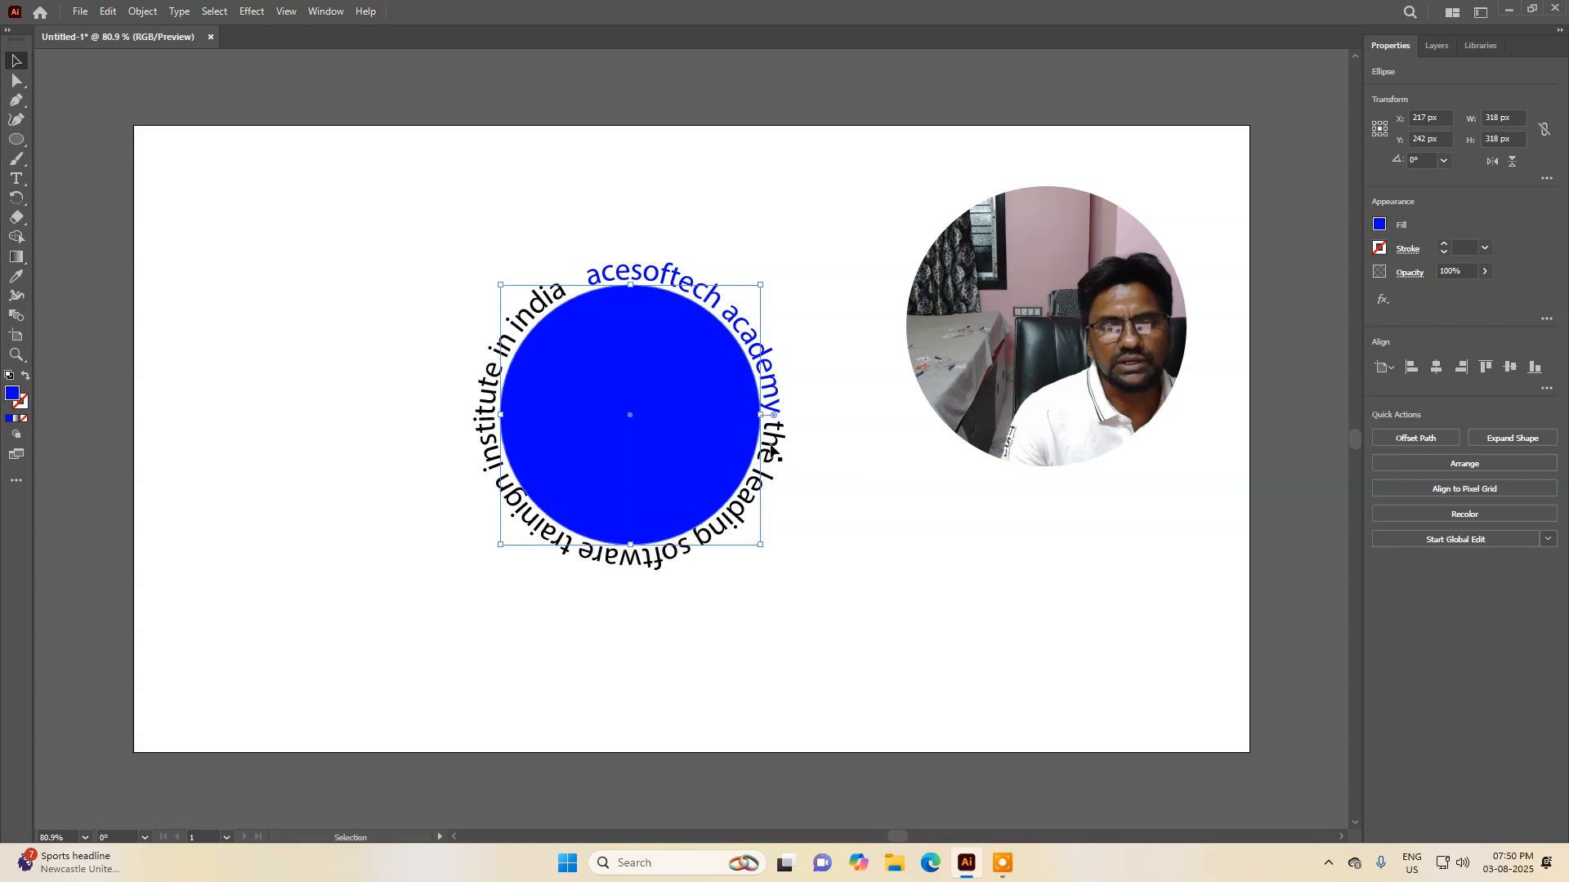
left_click(886, 529)
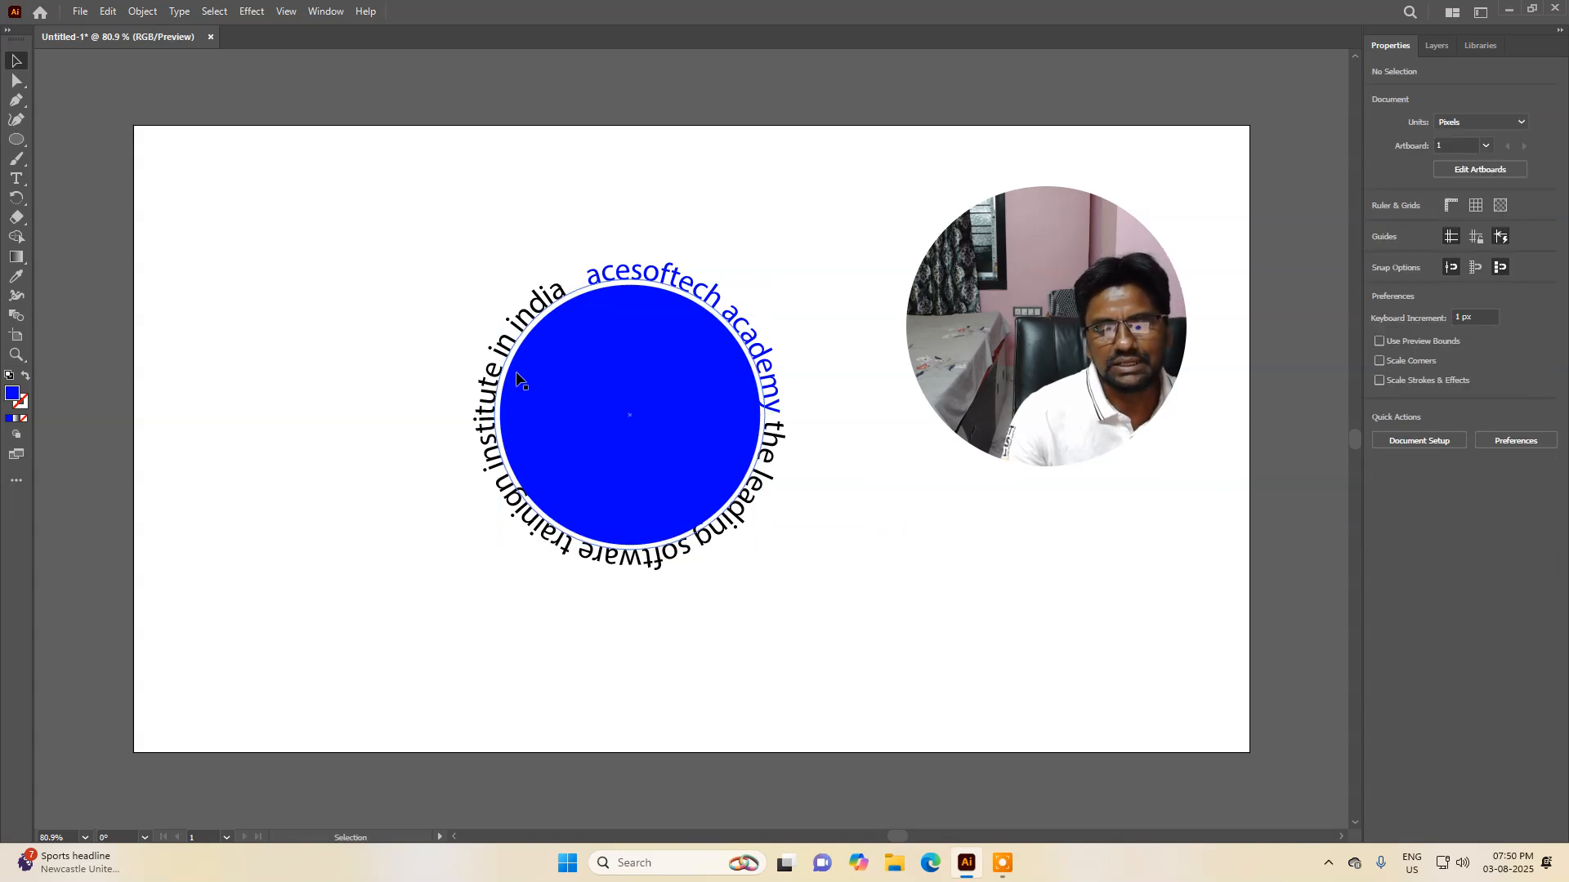
Step: Try to drag the blue circle out of the text ring, undoing each move
left_click(616, 471)
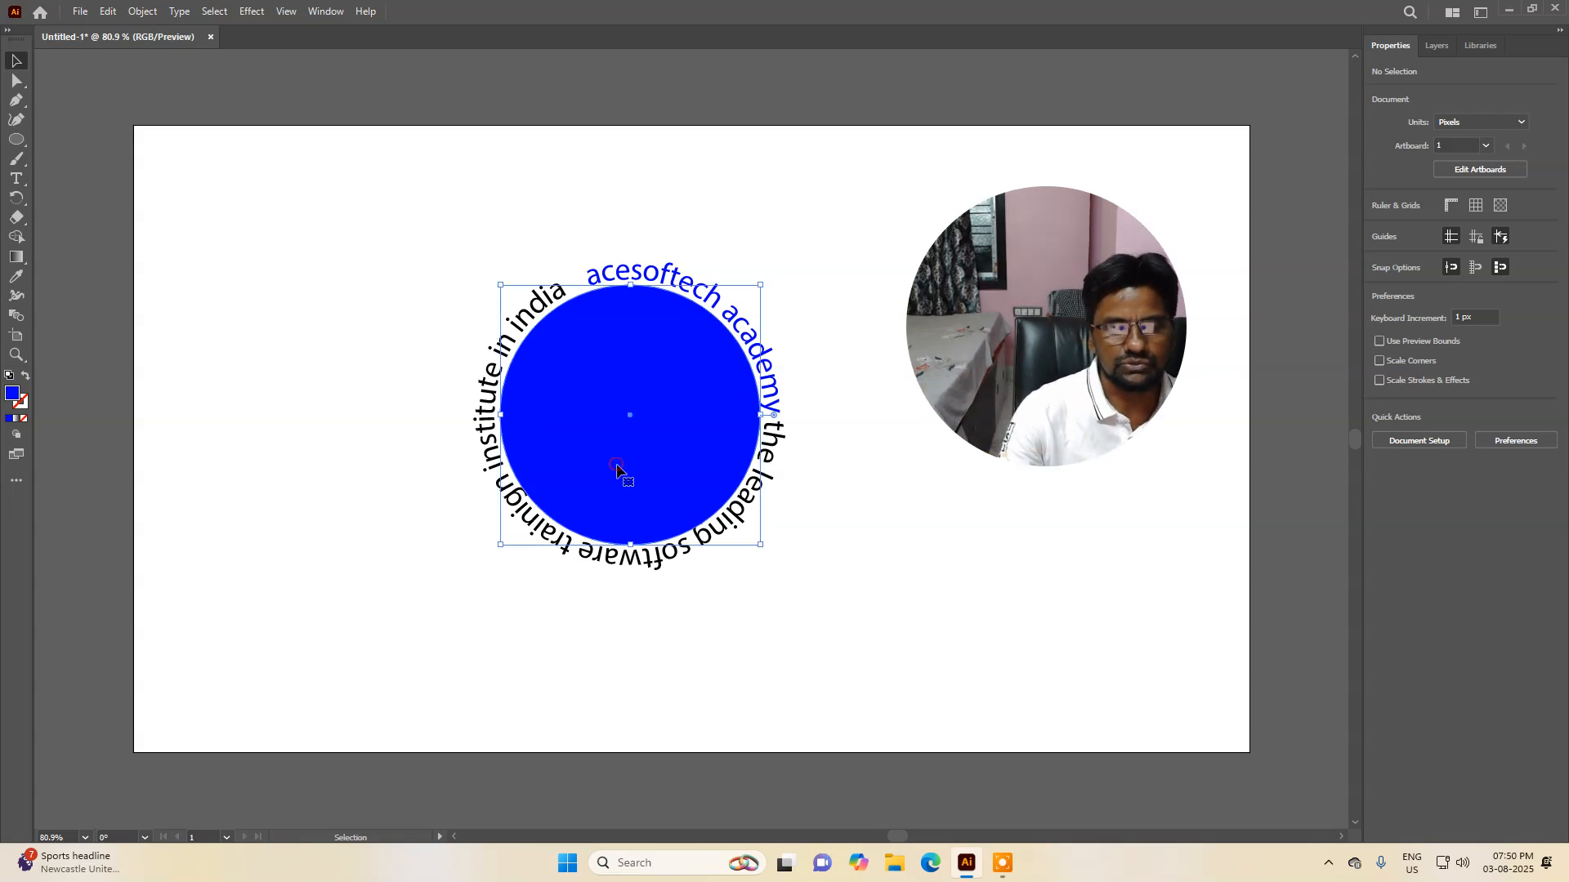
left_click_drag(618, 458, 280, 490)
key("ctrl+z")
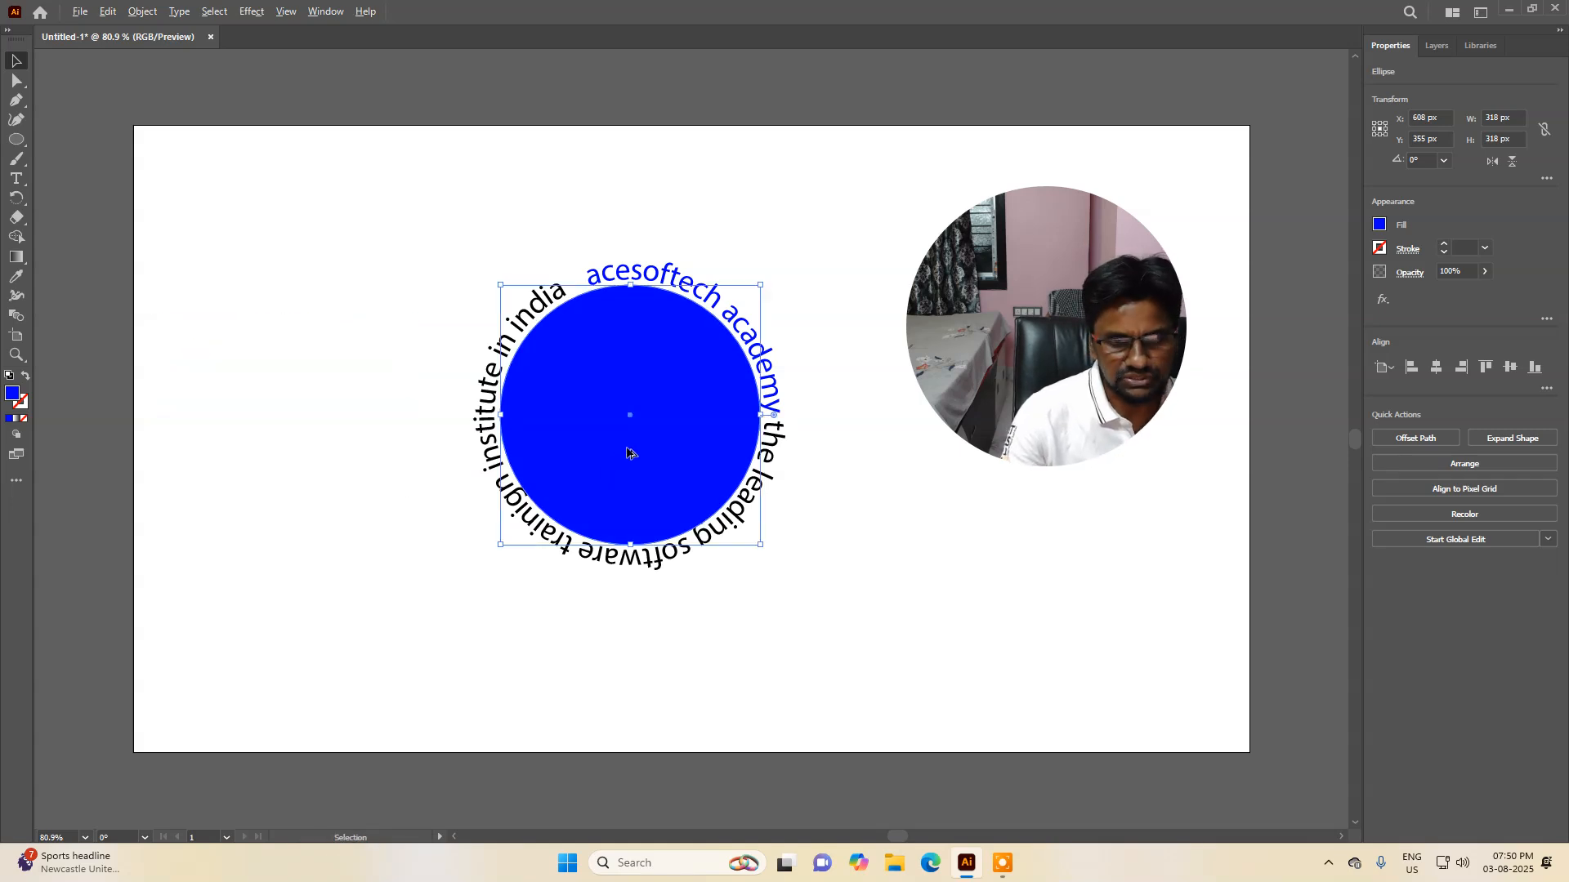
left_click_drag(627, 452, 323, 533)
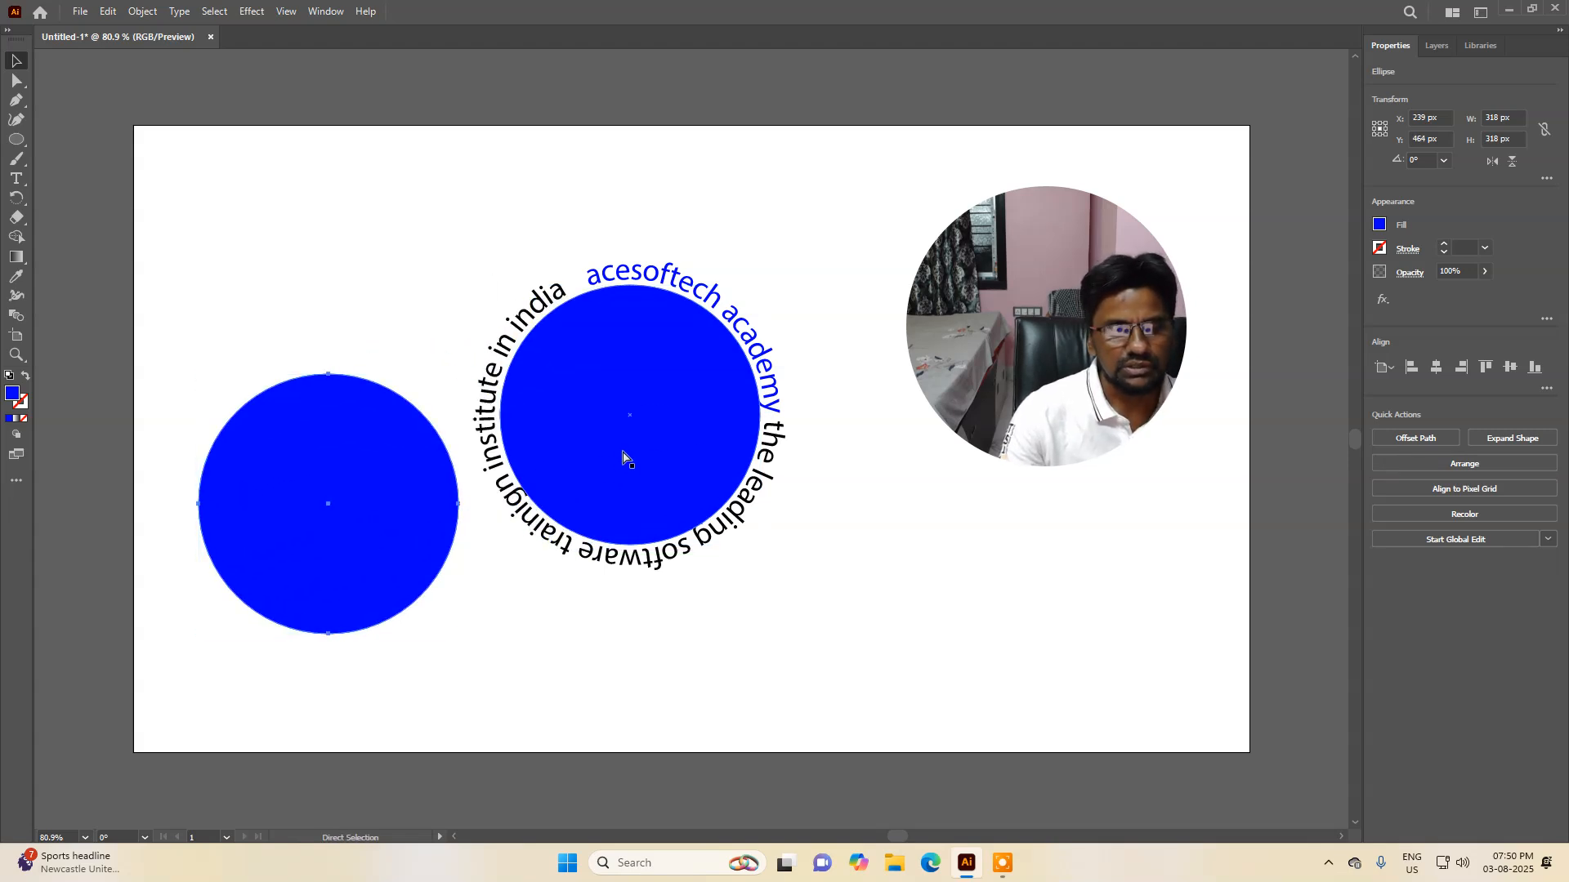
key("ctrl+z")
left_click_drag(628, 406, 310, 511)
key("ctrl+z")
Step: Select the circular path carrying the text and set its fill to none
left_click_drag(696, 440, 383, 532)
left_click_drag(466, 663, 718, 496)
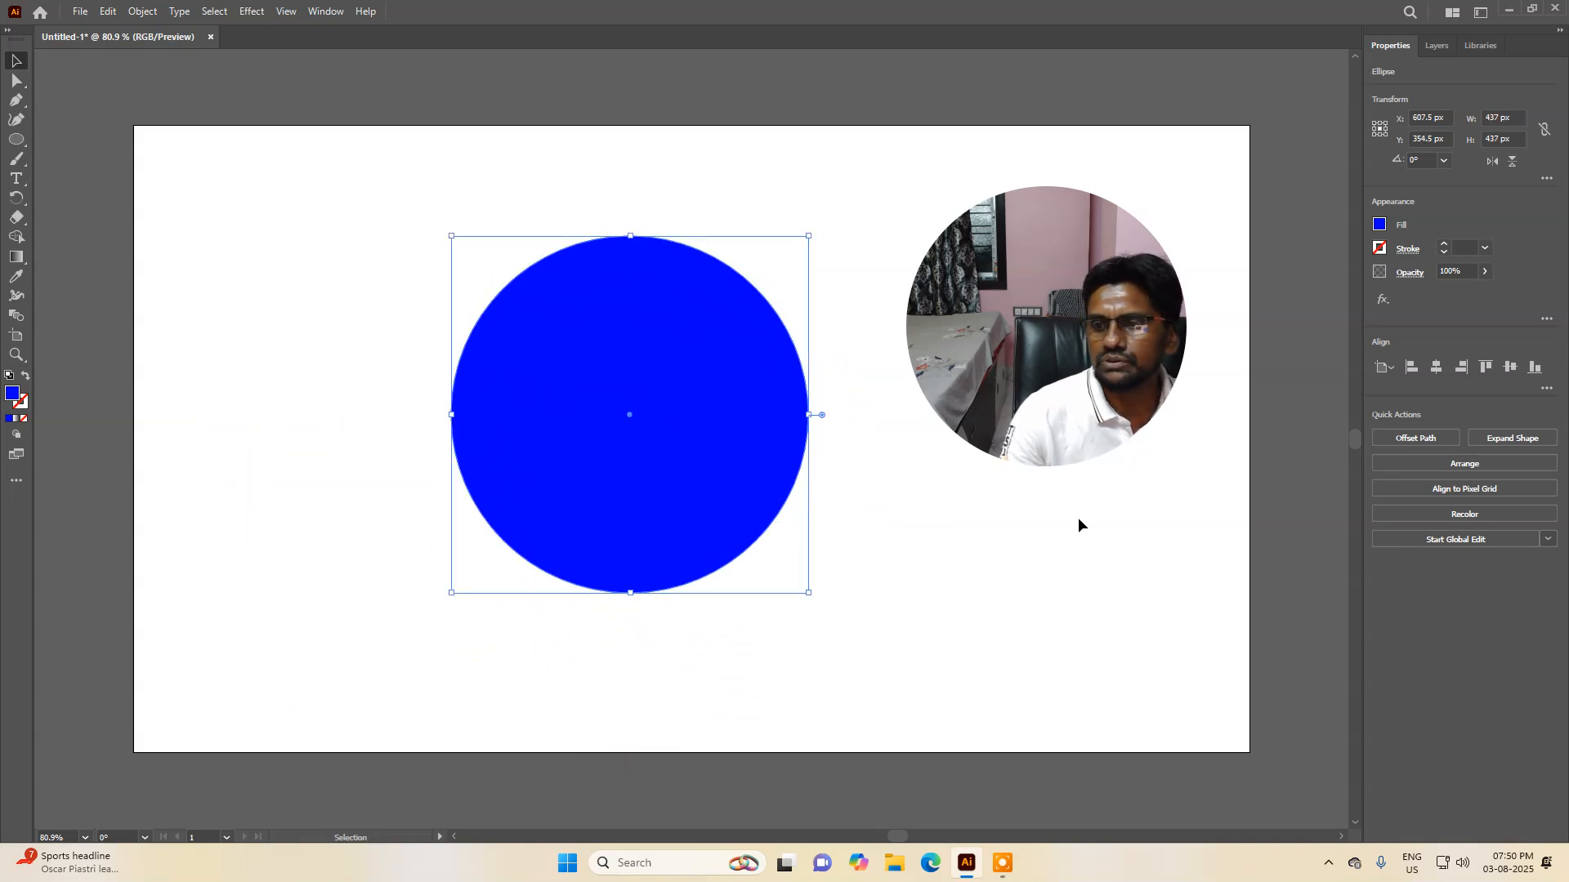
left_click(1379, 224)
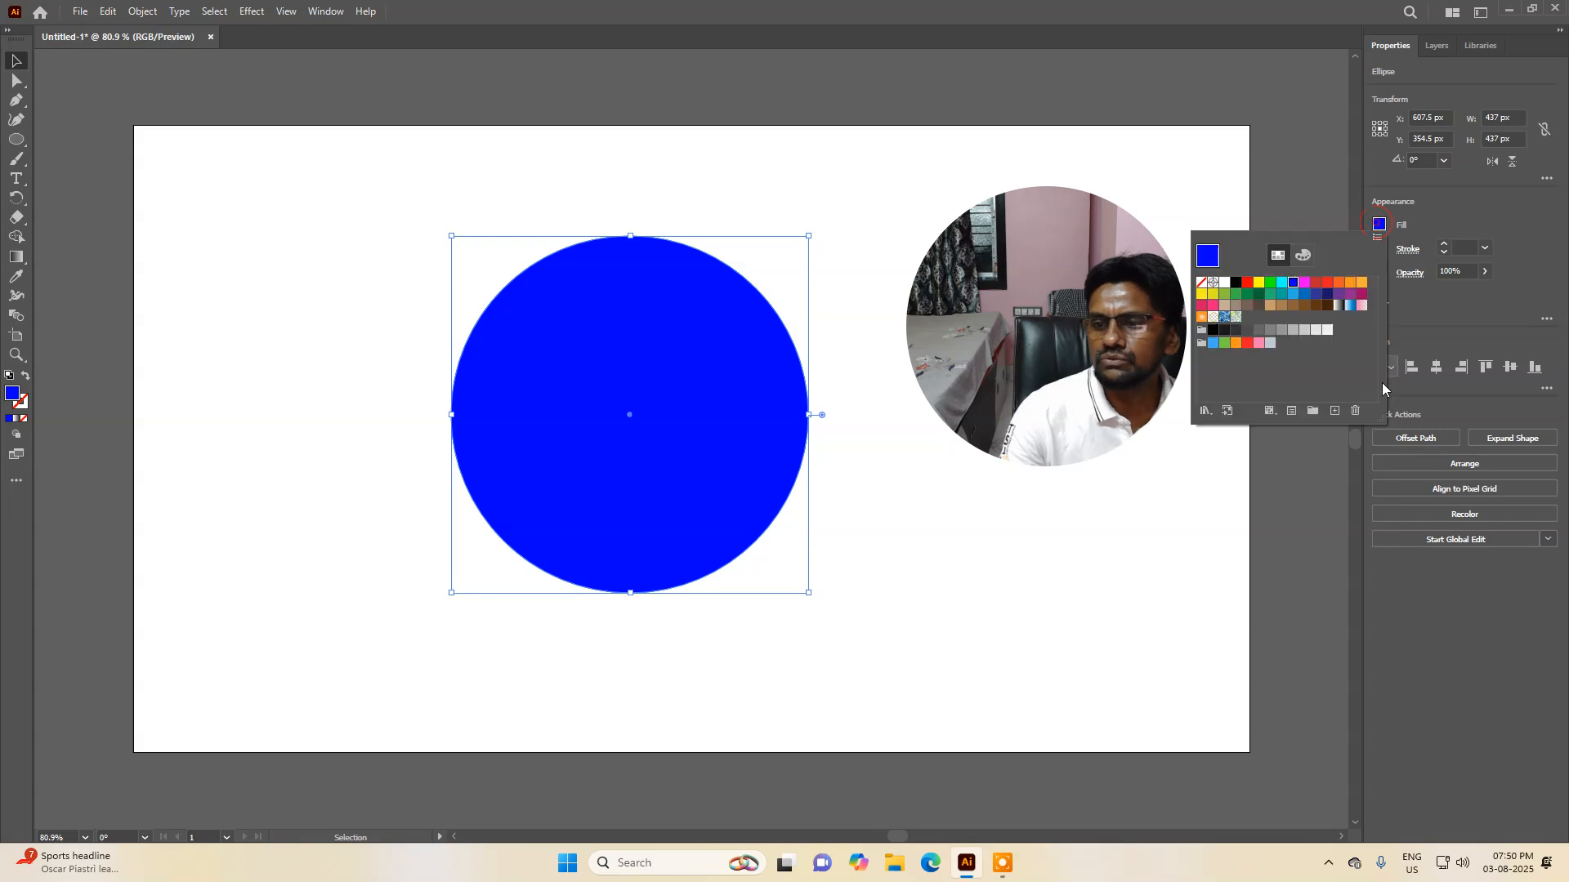
left_click(1200, 283)
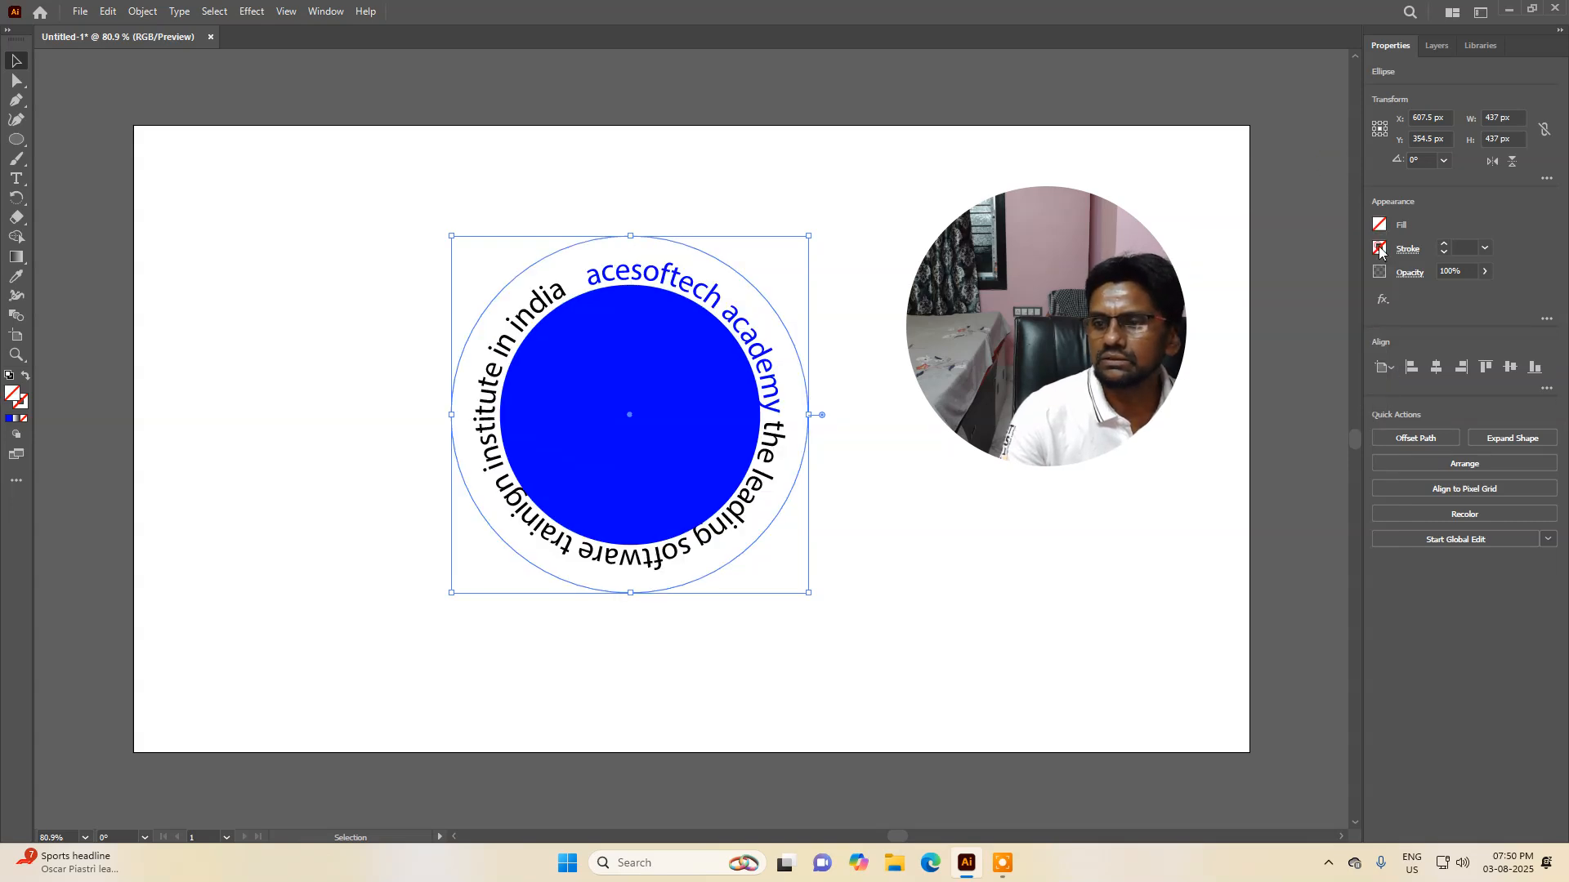
Step: Give the text path circle a magenta stroke
left_click(1380, 250)
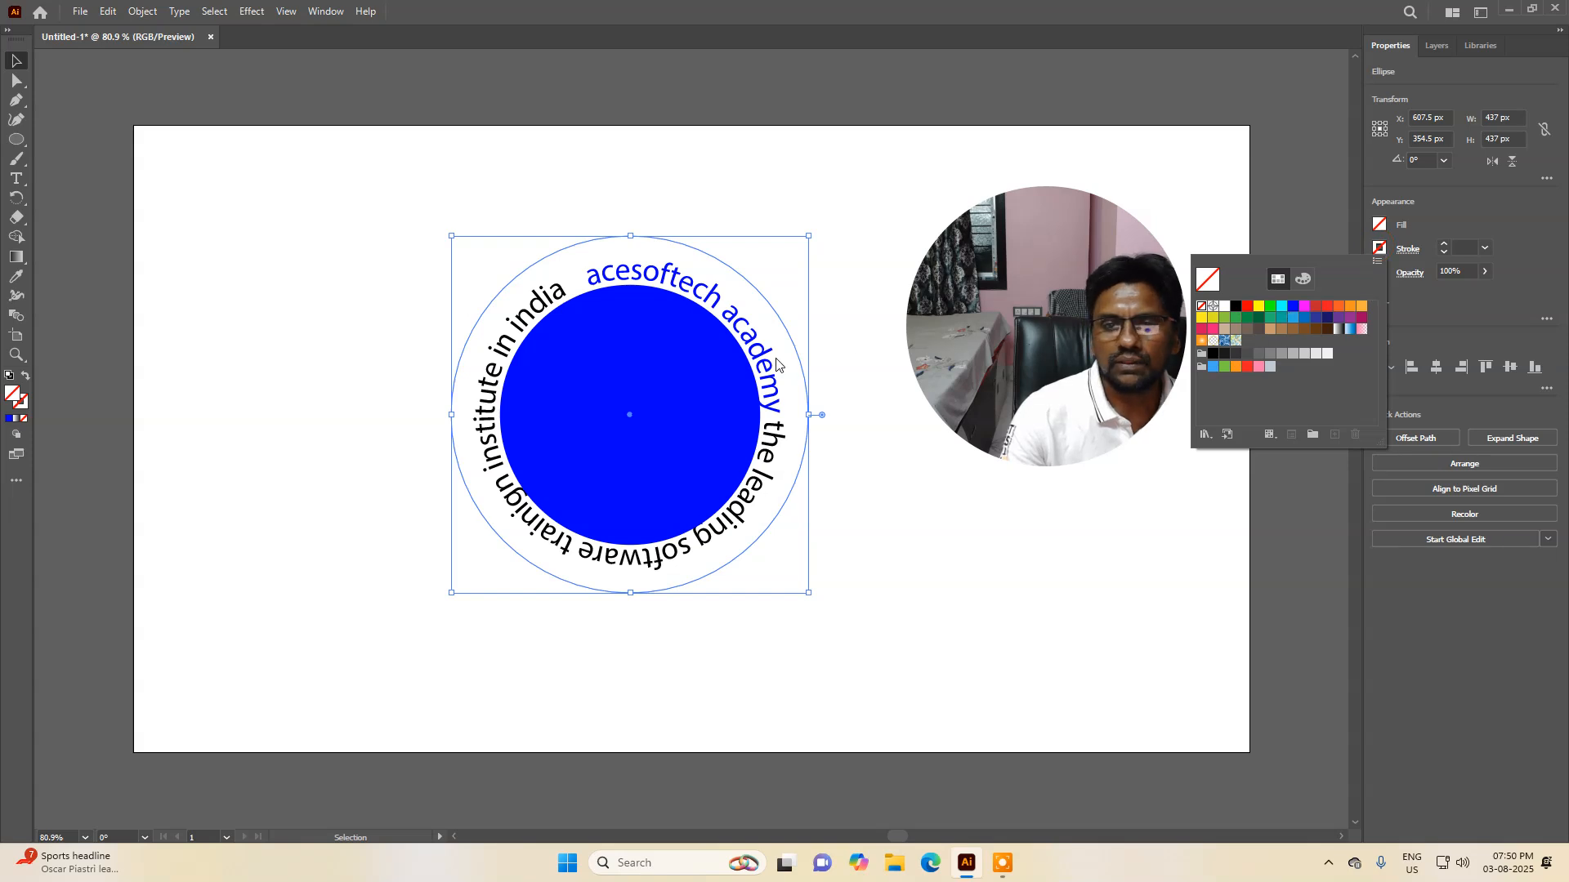
left_click(1305, 306)
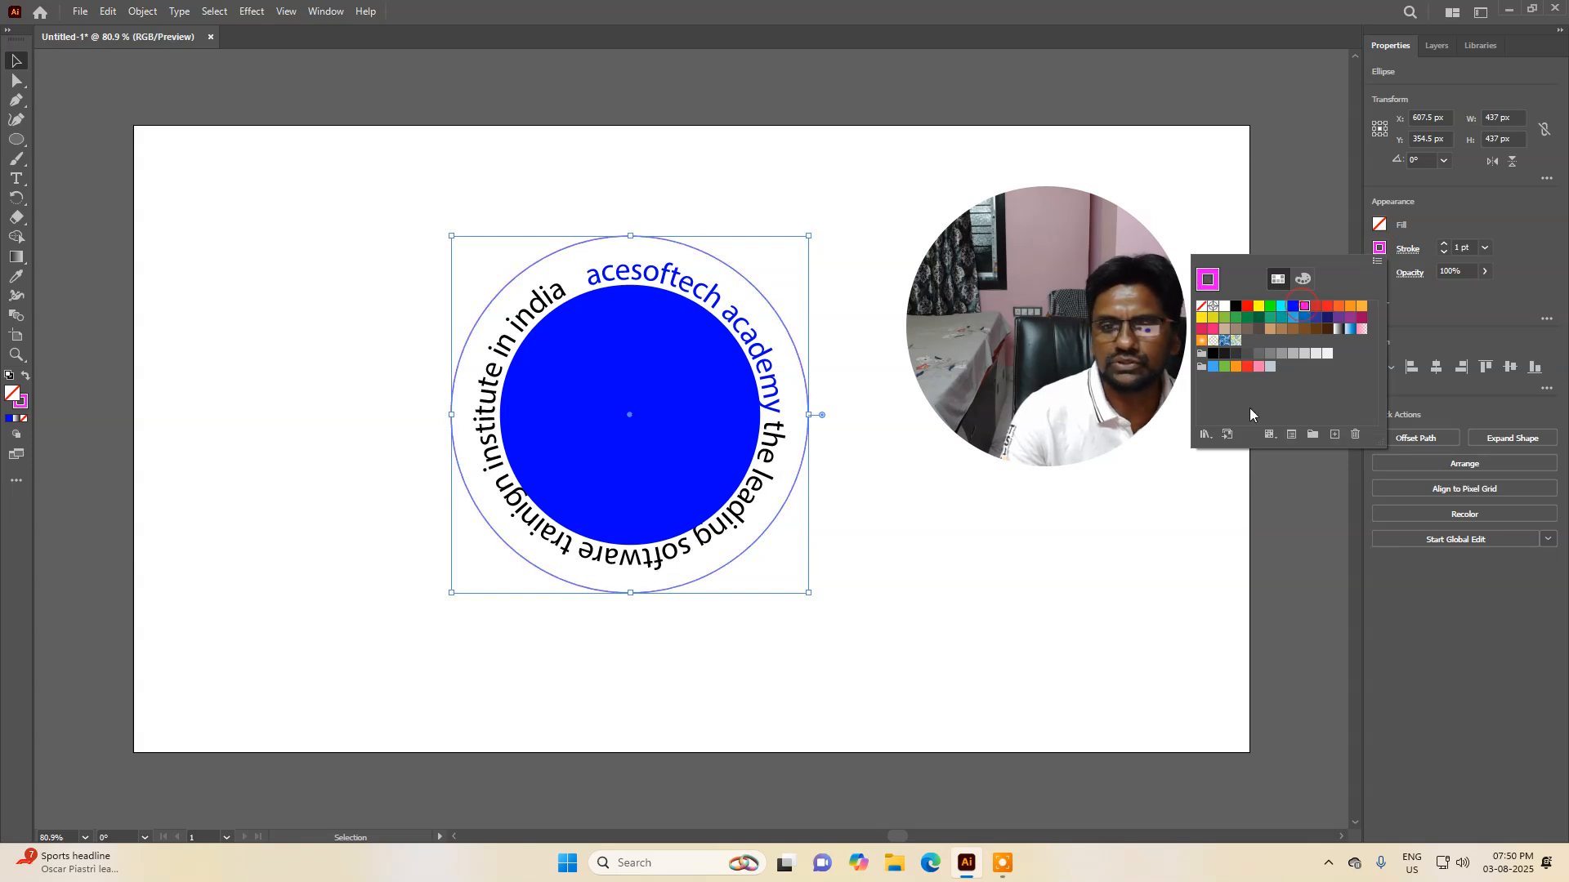
left_click(1115, 494)
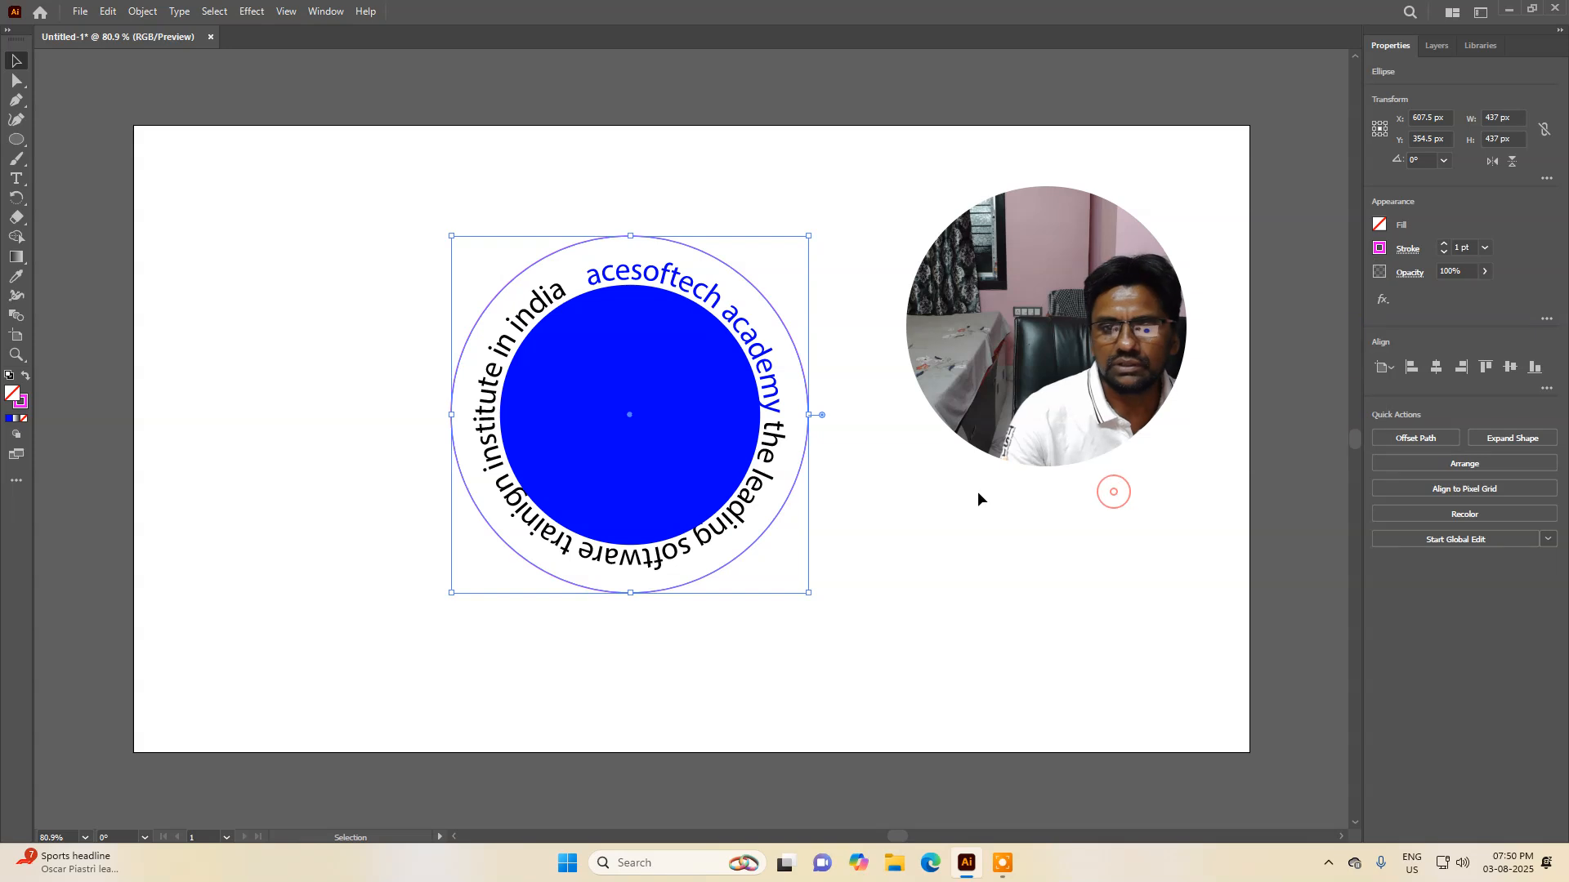
Step: Give the blue circle a red stroke and remove its fill, leaving an outlined inner ring
left_click(977, 491)
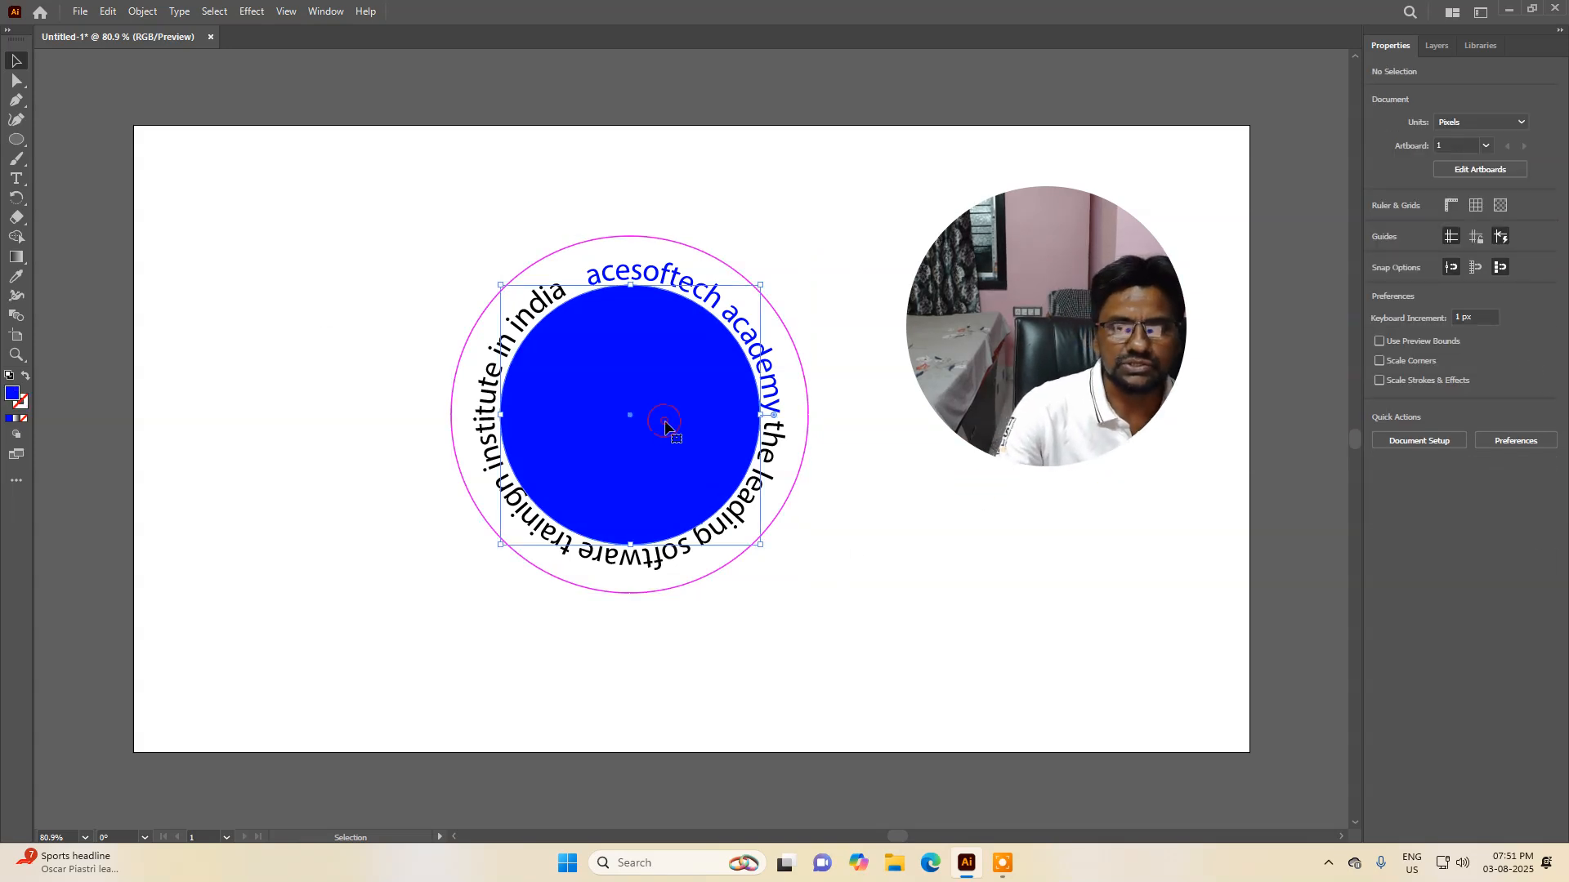
left_click(649, 423)
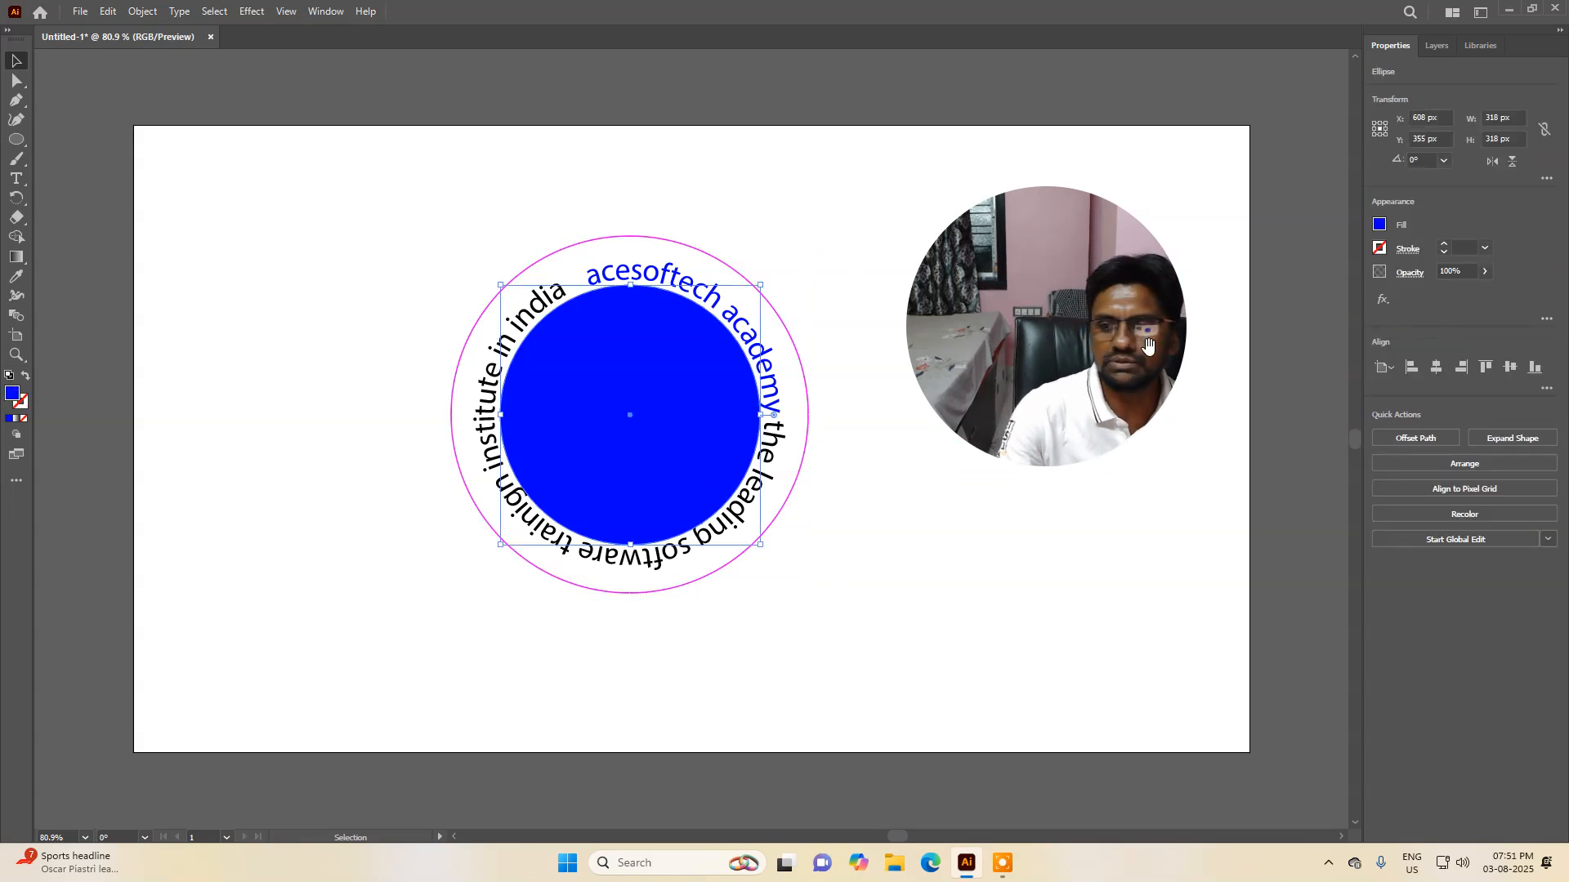
left_click(1379, 247)
left_click(1244, 307)
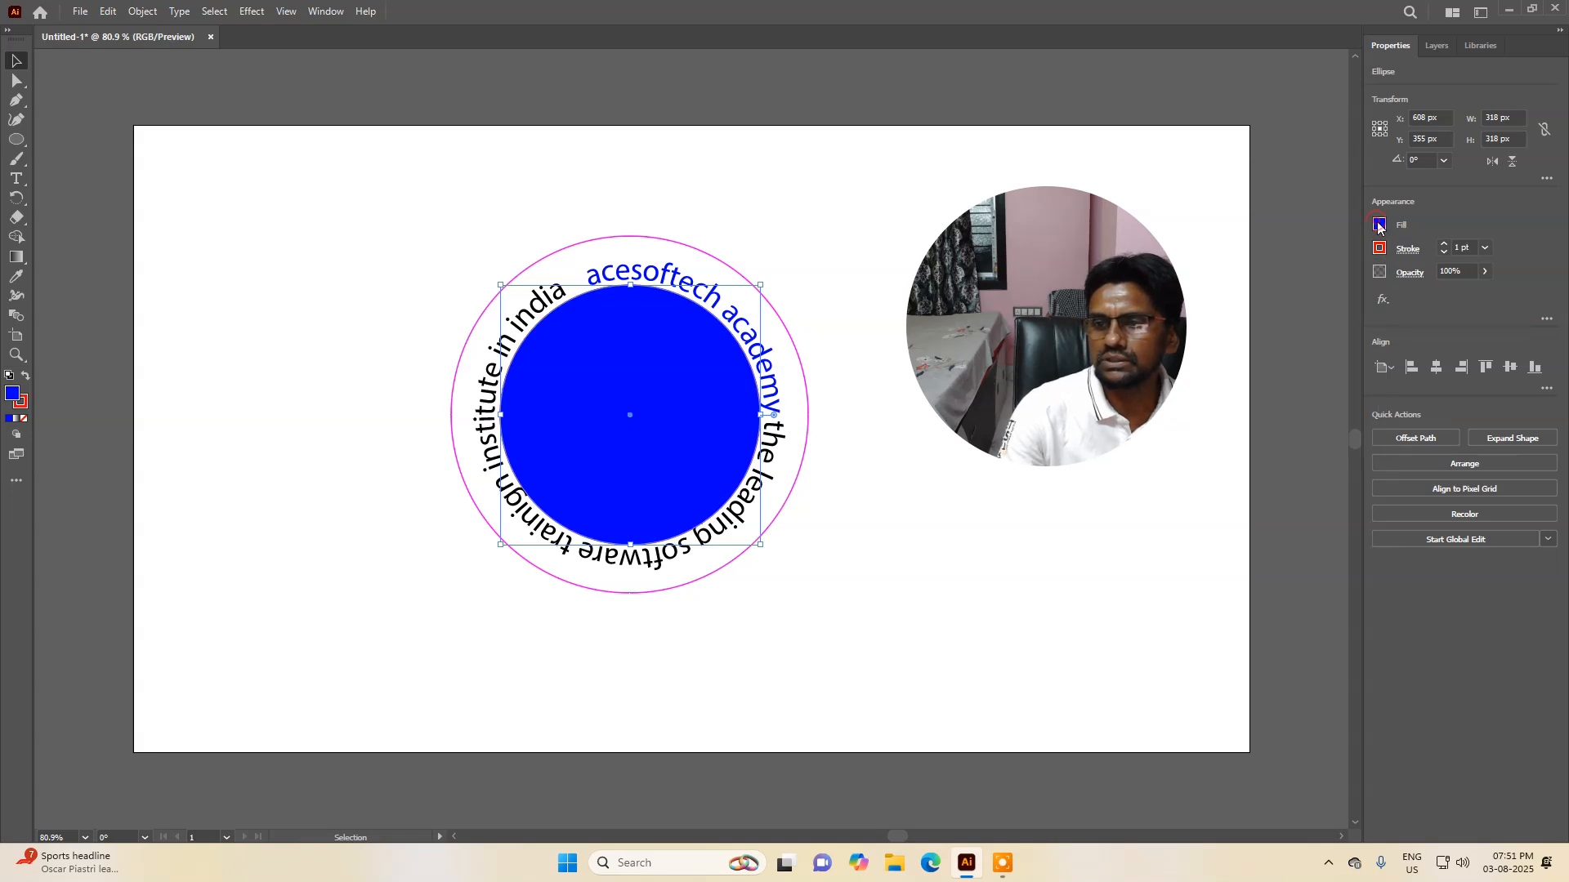
left_click(1379, 224)
left_click(1203, 284)
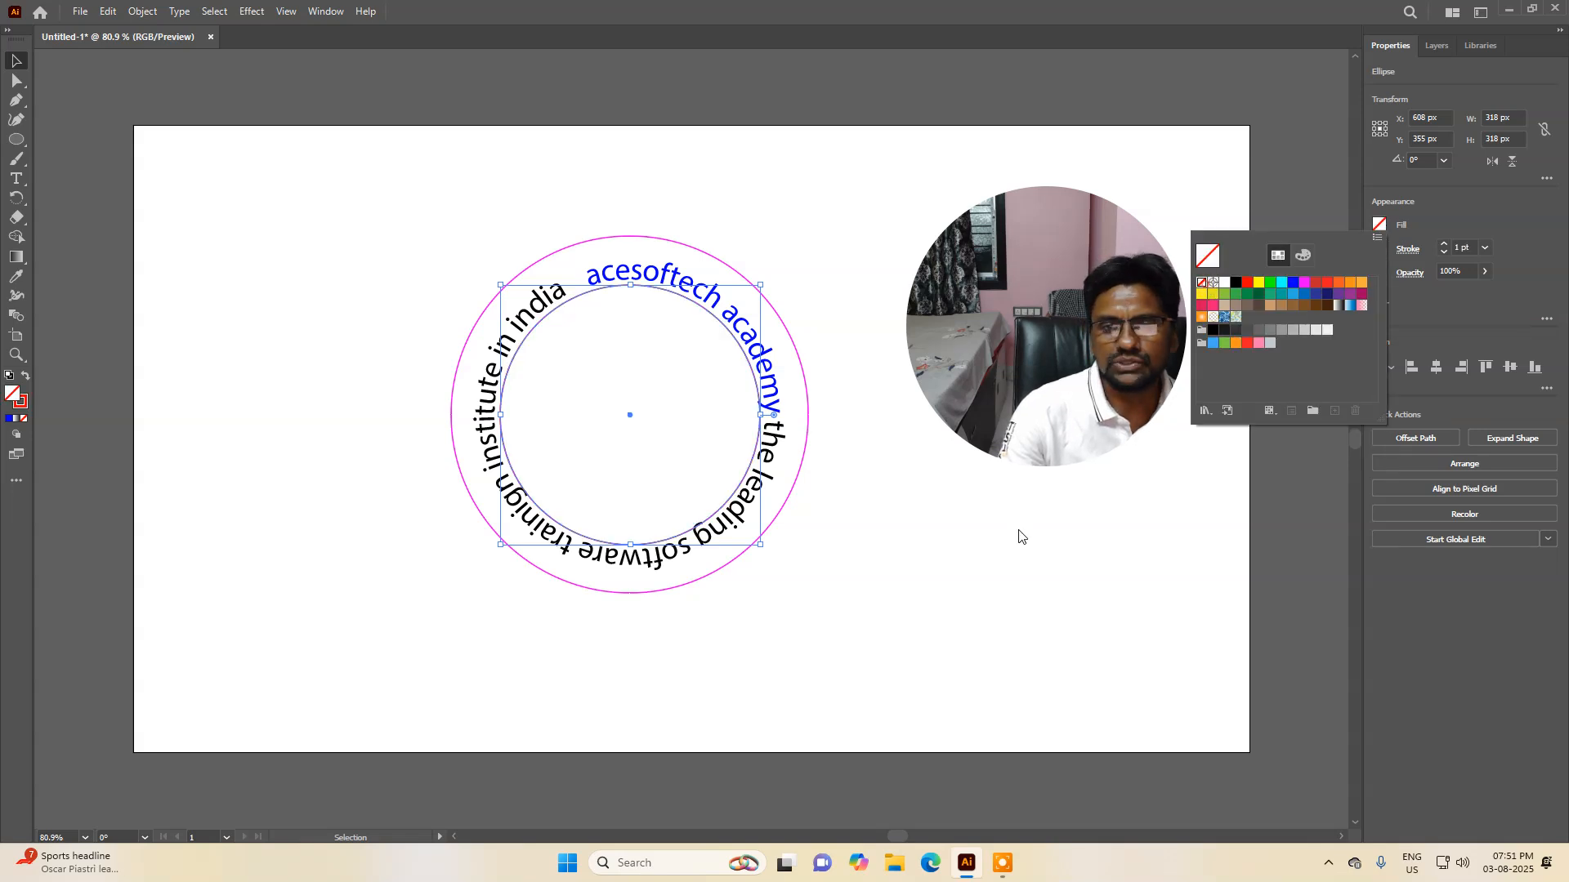
left_click(1005, 531)
left_click(919, 531)
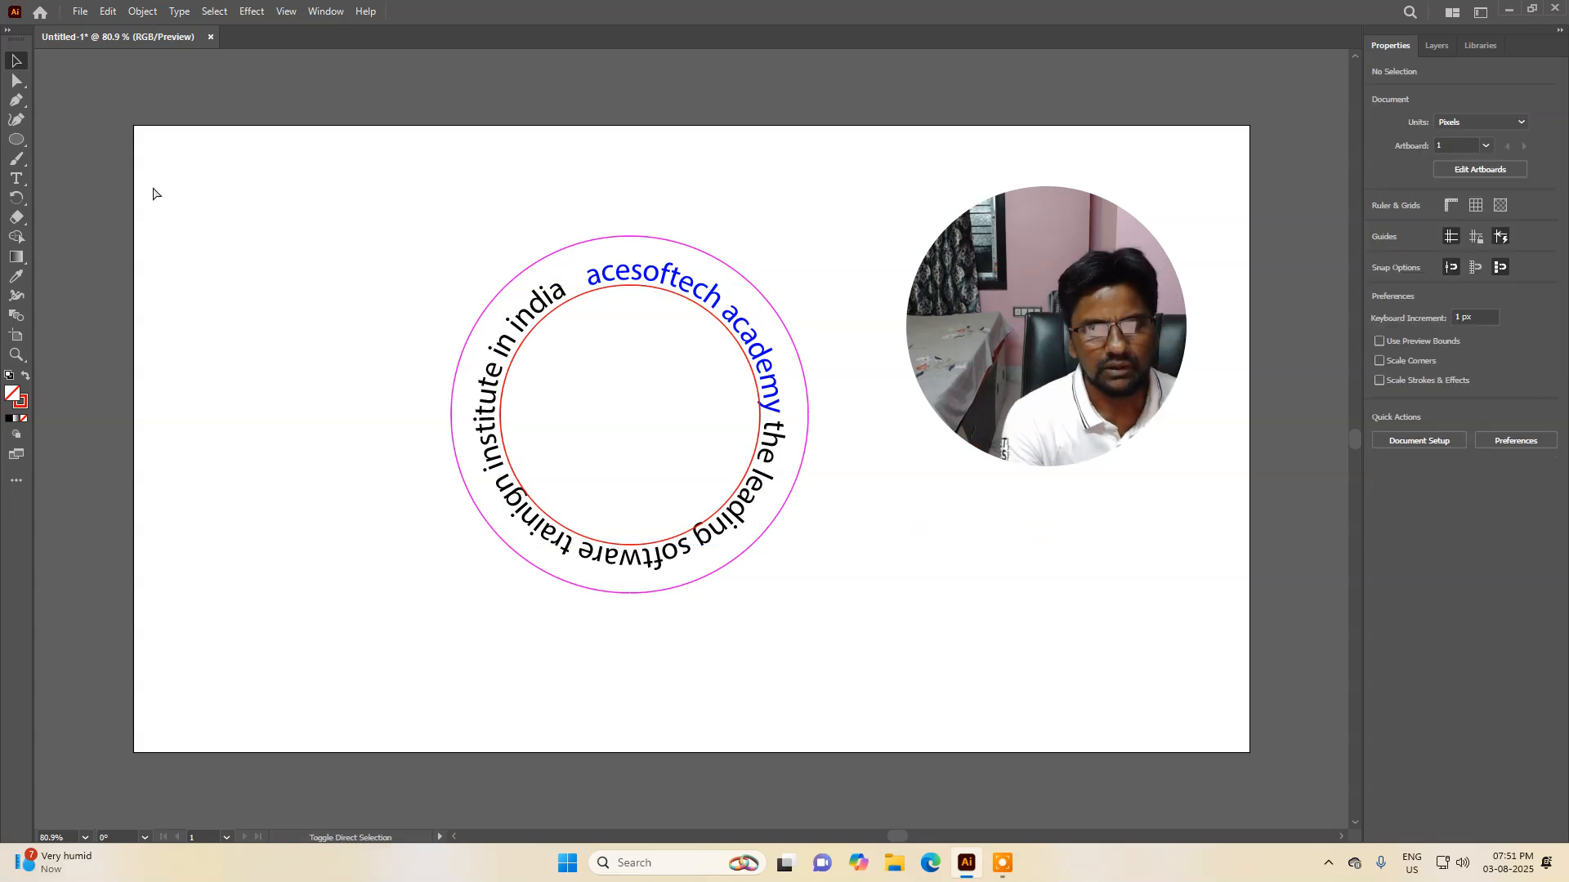
Step: Add point text reading "logo here" in the centre of the ring
left_click(14, 181)
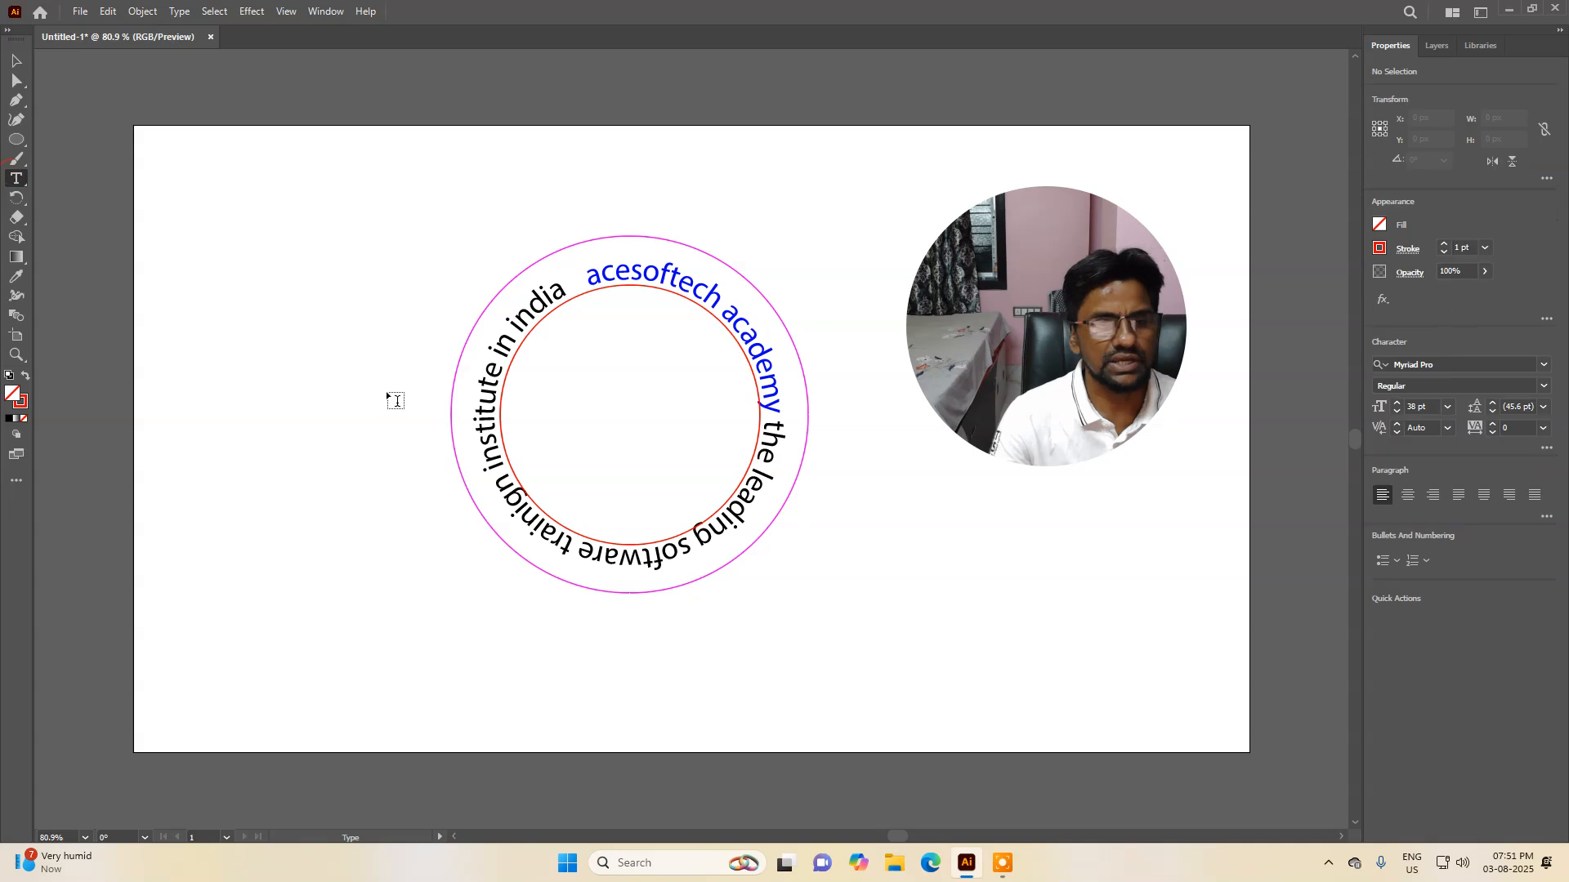
left_click(569, 409)
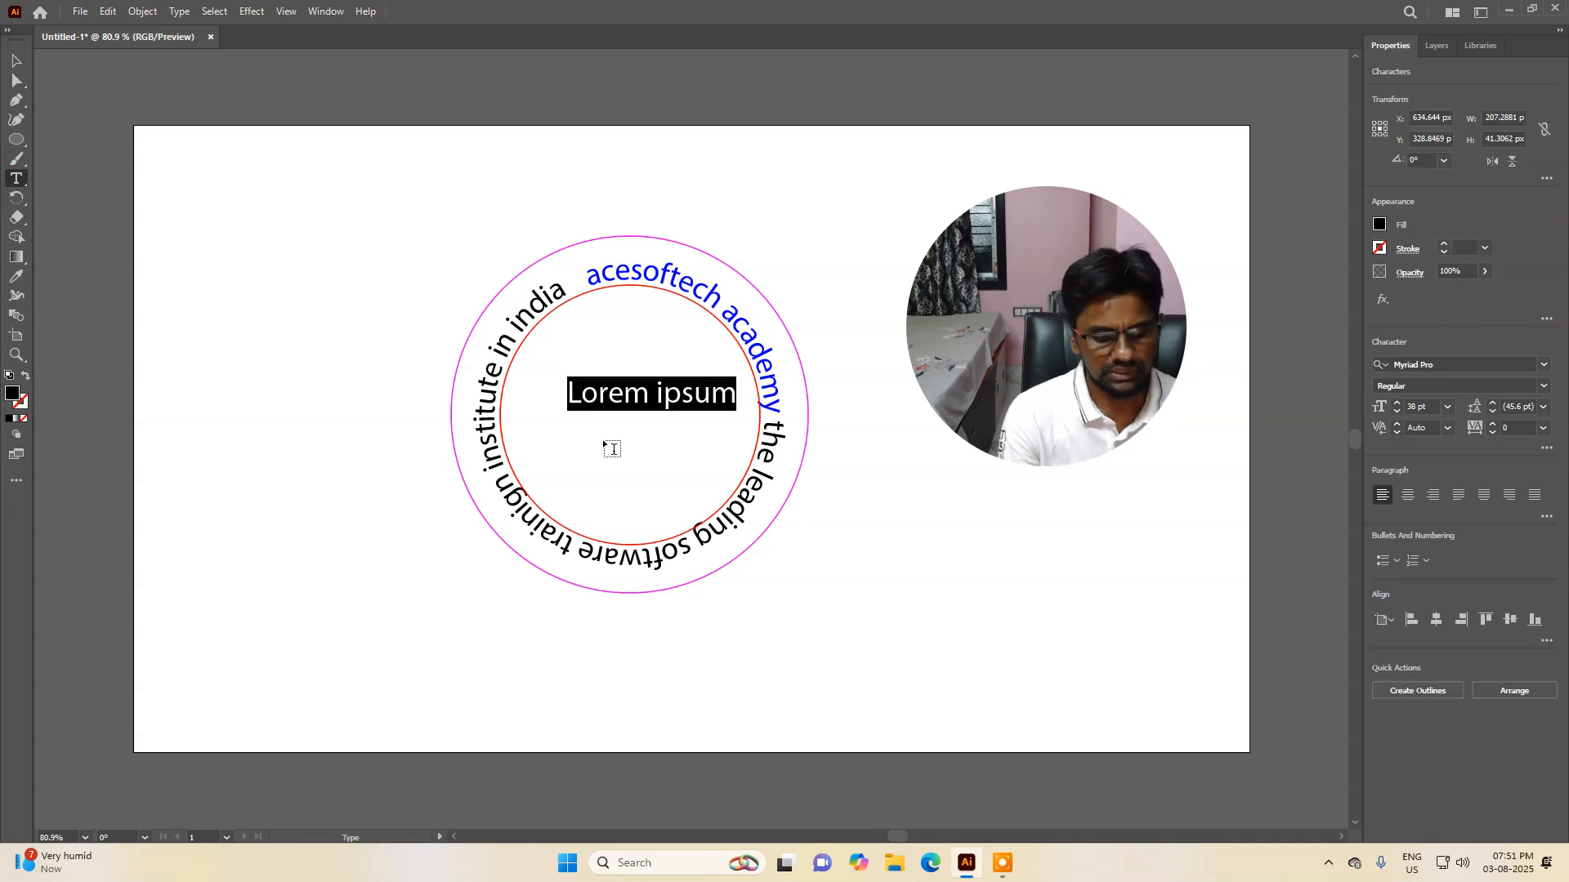
type("logo here")
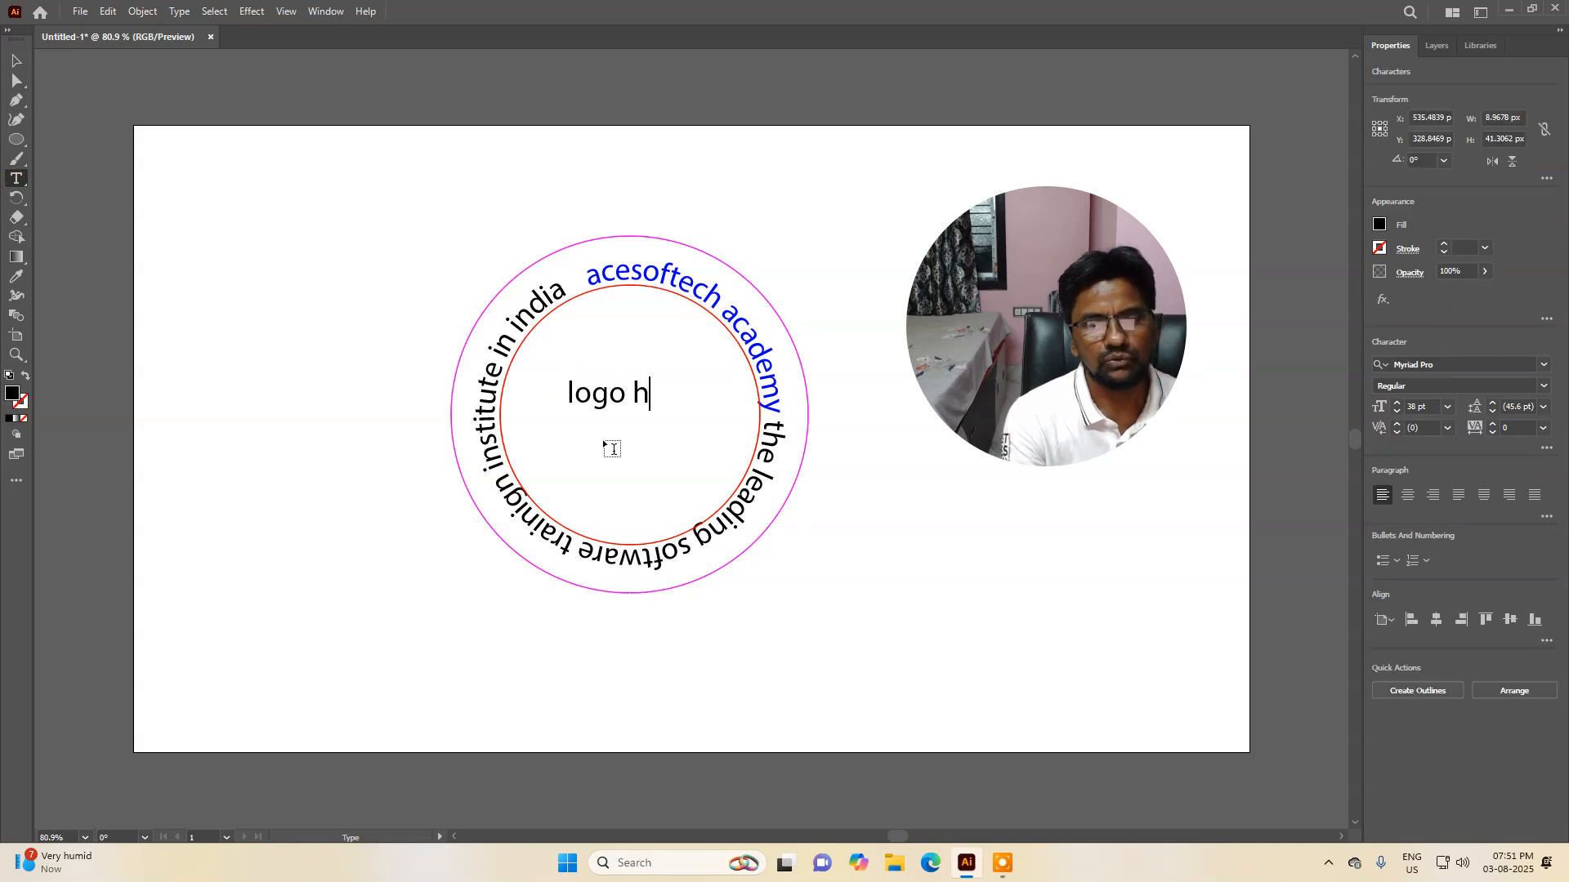
Step: Scale the "logo here" text up to about 51 pt and set its font to Alfa Slab One Regular
left_click(17, 60)
left_click_drag(666, 402, 707, 435)
key("ctrl+t")
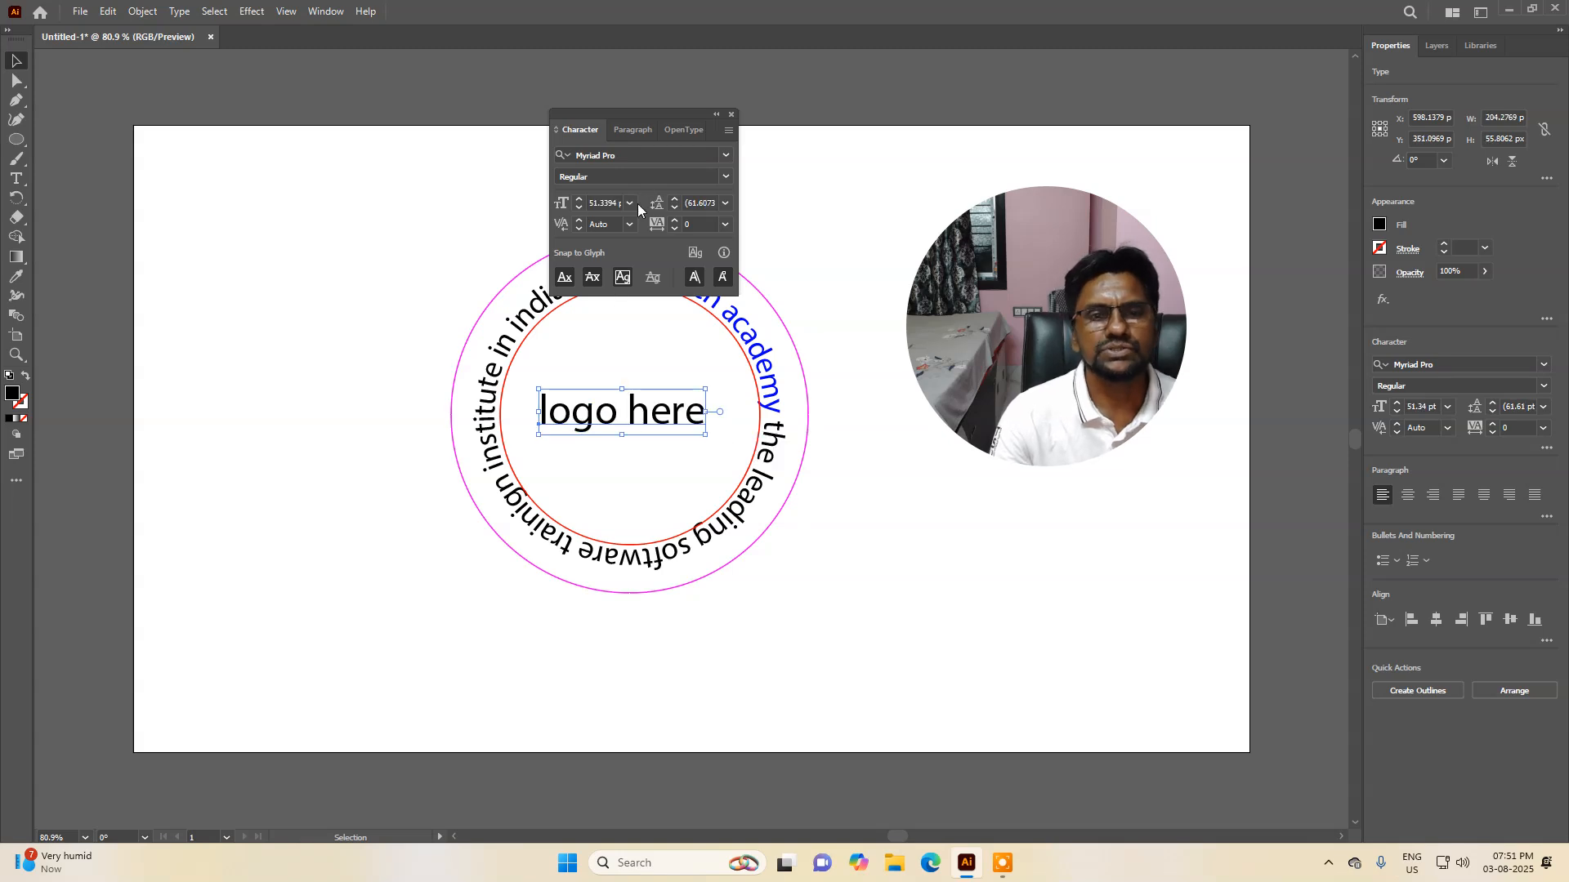
left_click(727, 155)
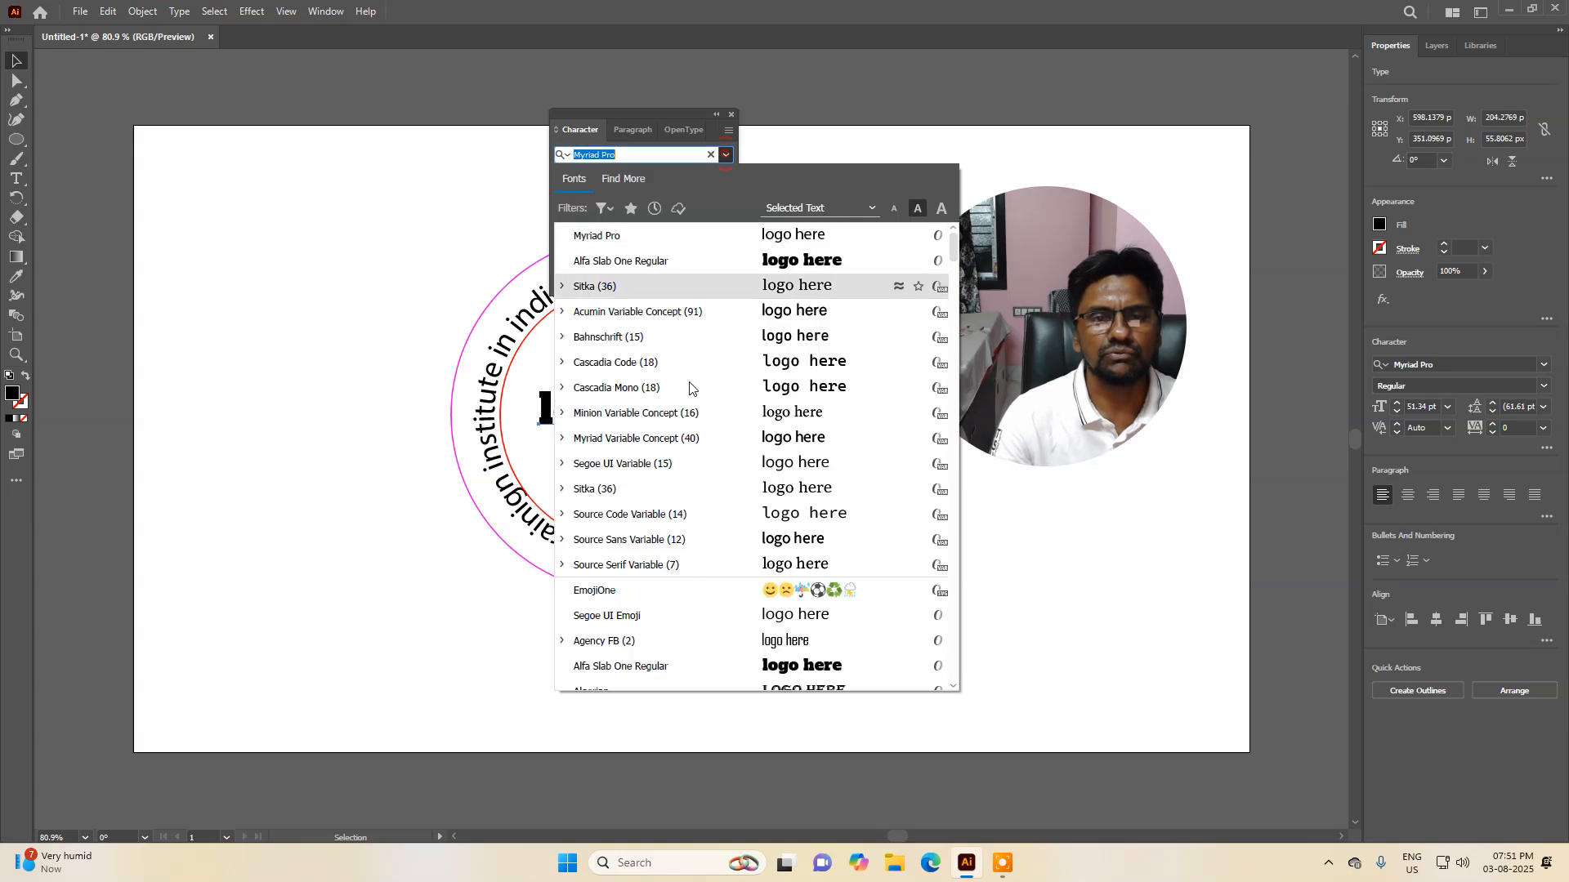
left_click(824, 669)
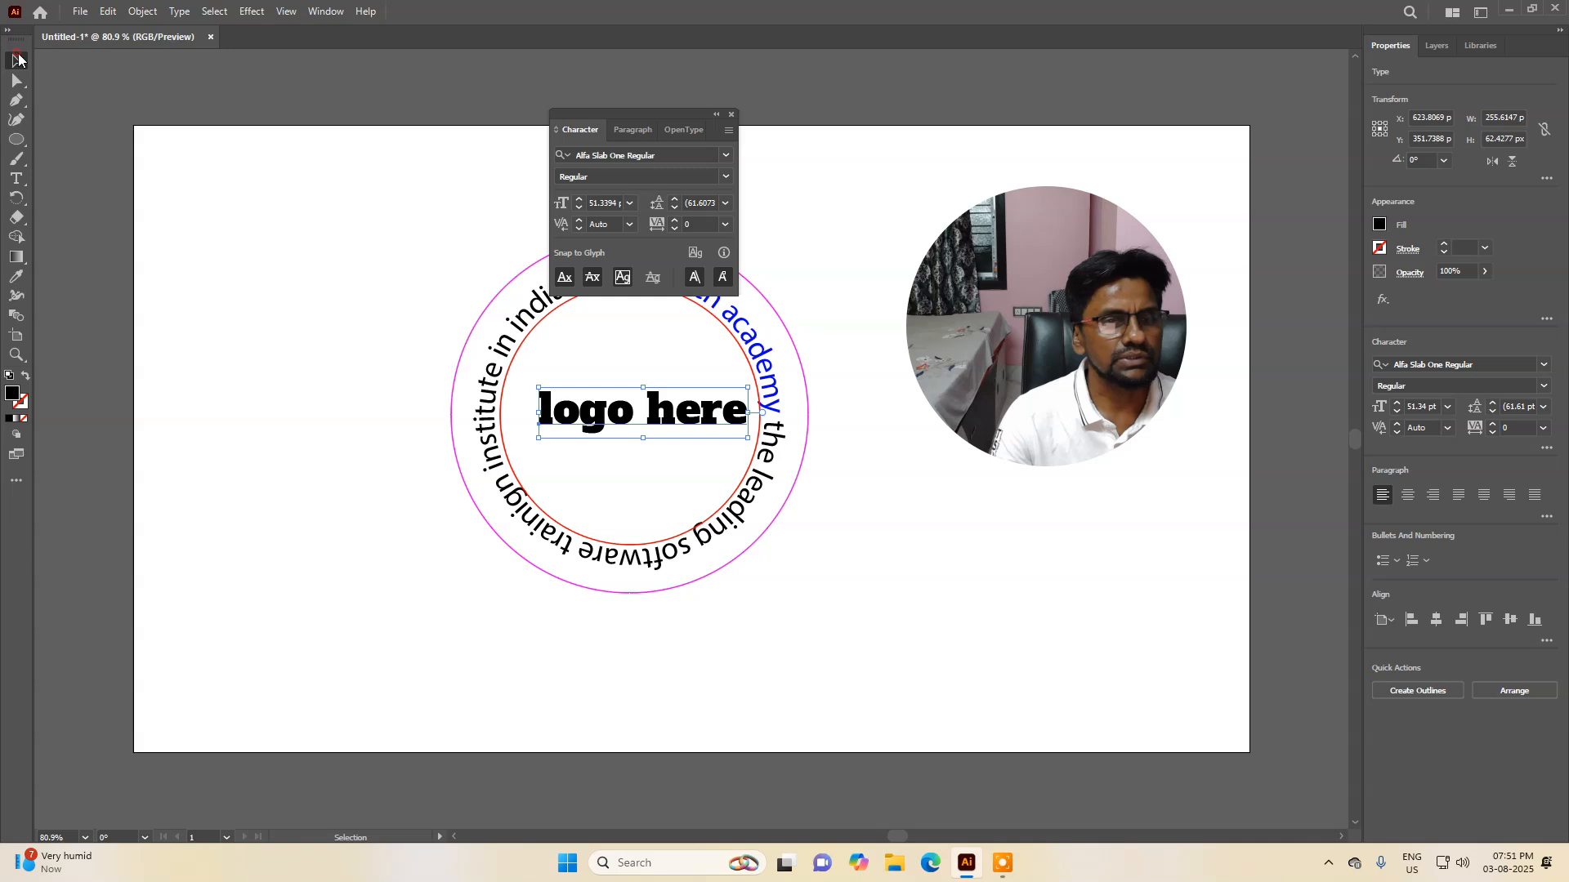
Step: Shift the "logo here" text slightly left to centre it inside the inner circle
left_click(442, 287)
left_click_drag(665, 412, 646, 412)
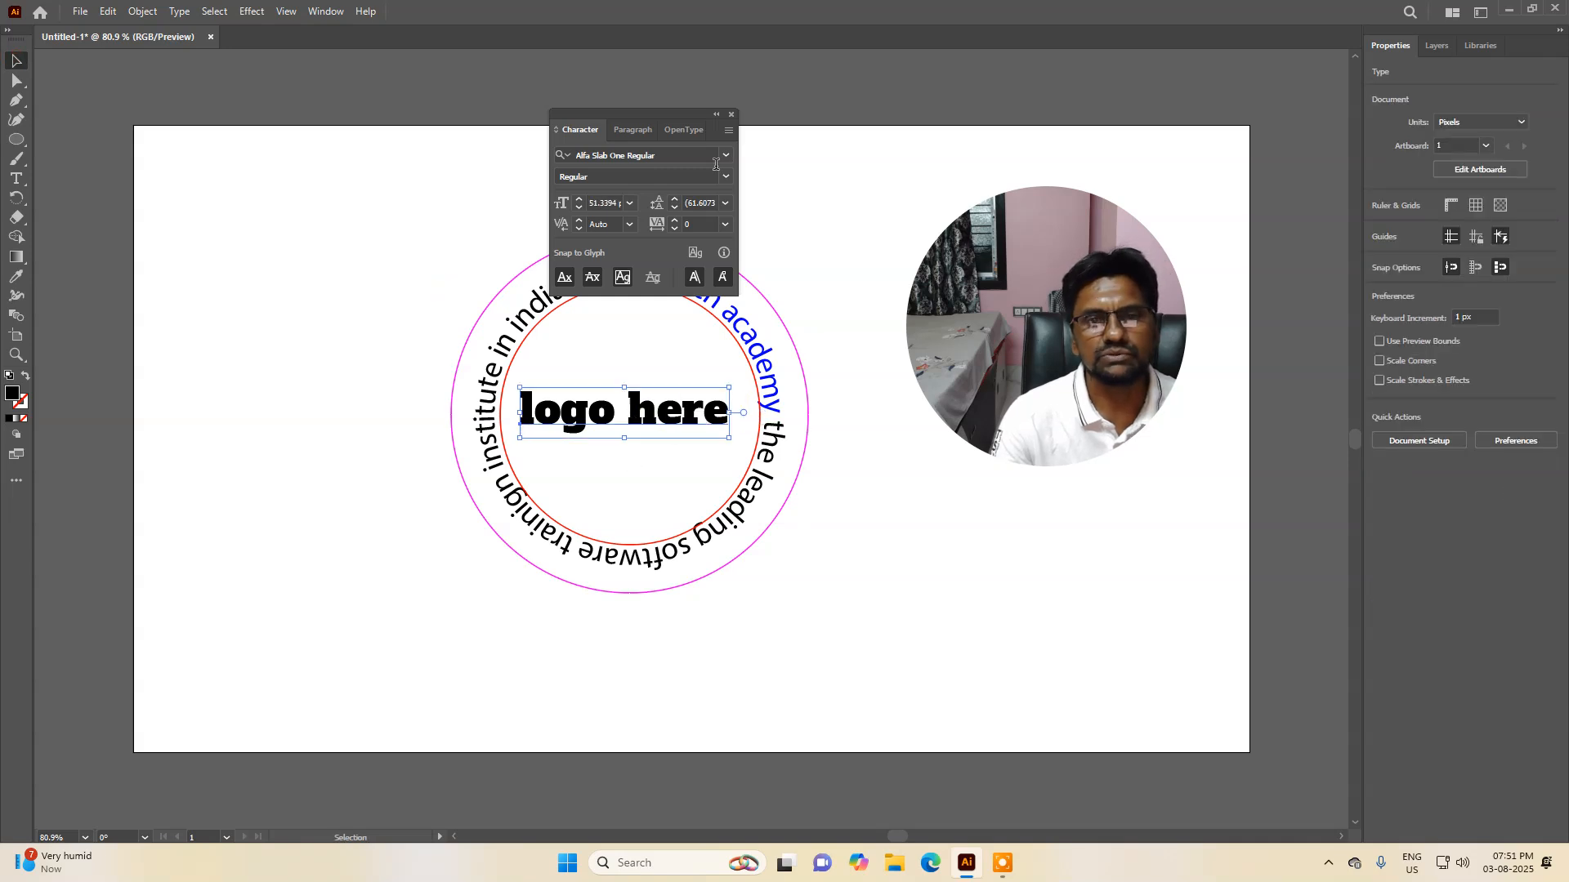
left_click(732, 113)
left_click(407, 299)
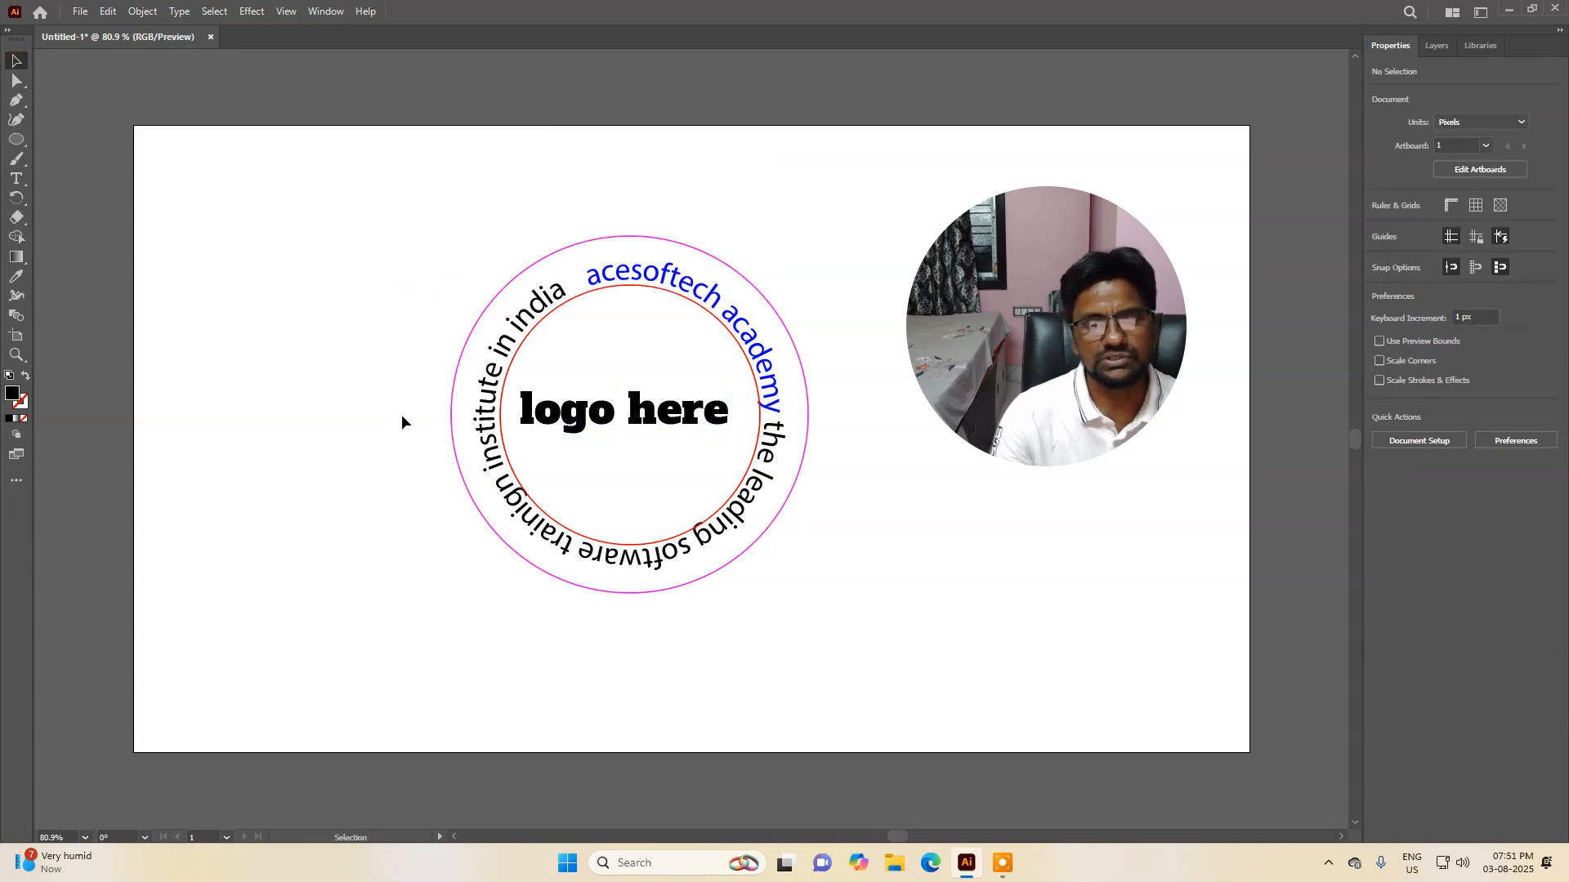